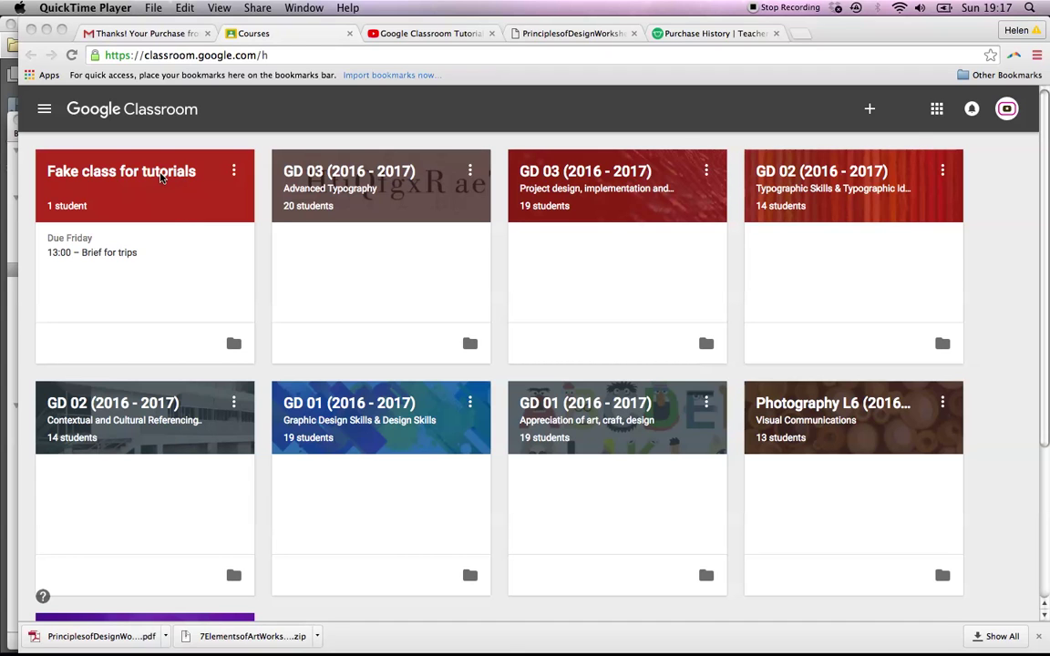
Open the class "Fake class for tutorials" and start a new assignment titled "Brief 02: Doodle My Day"
{"action": "left_click", "coordinate": [161, 178]}
{"action": "left_click", "coordinate": [160, 177]}
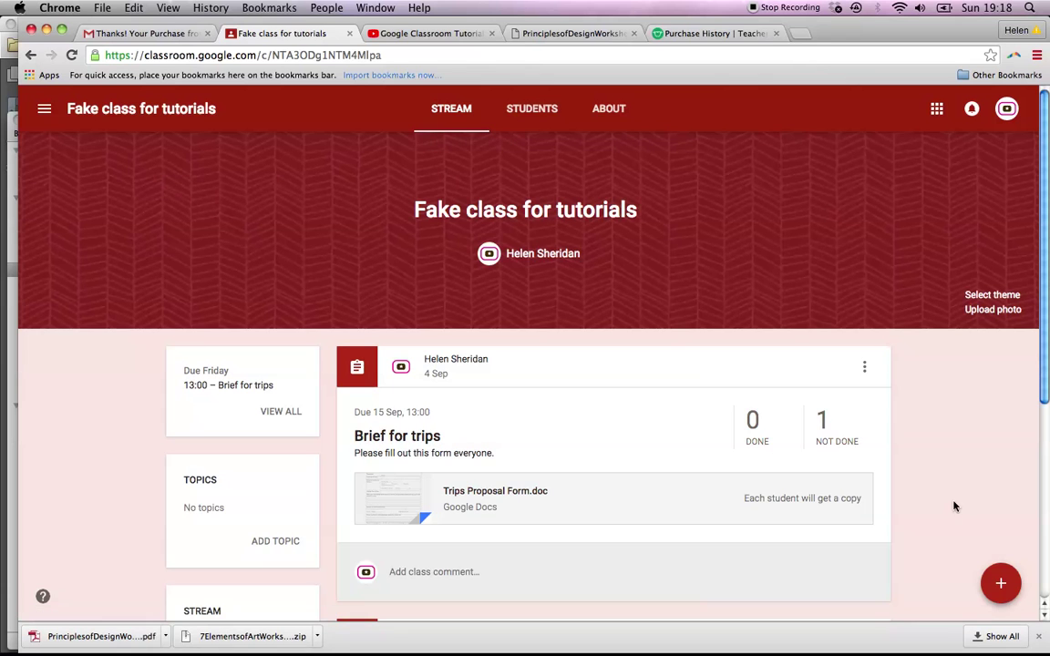
{"action": "mouse_move", "coordinate": [998, 580]}
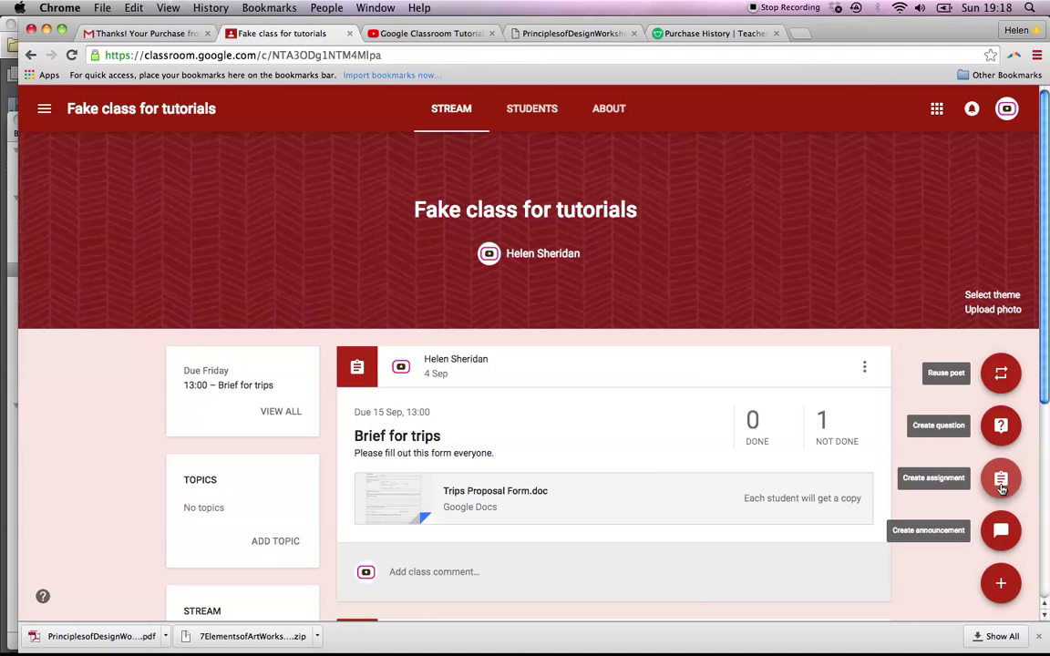
{"action": "left_click", "coordinate": [1001, 481]}
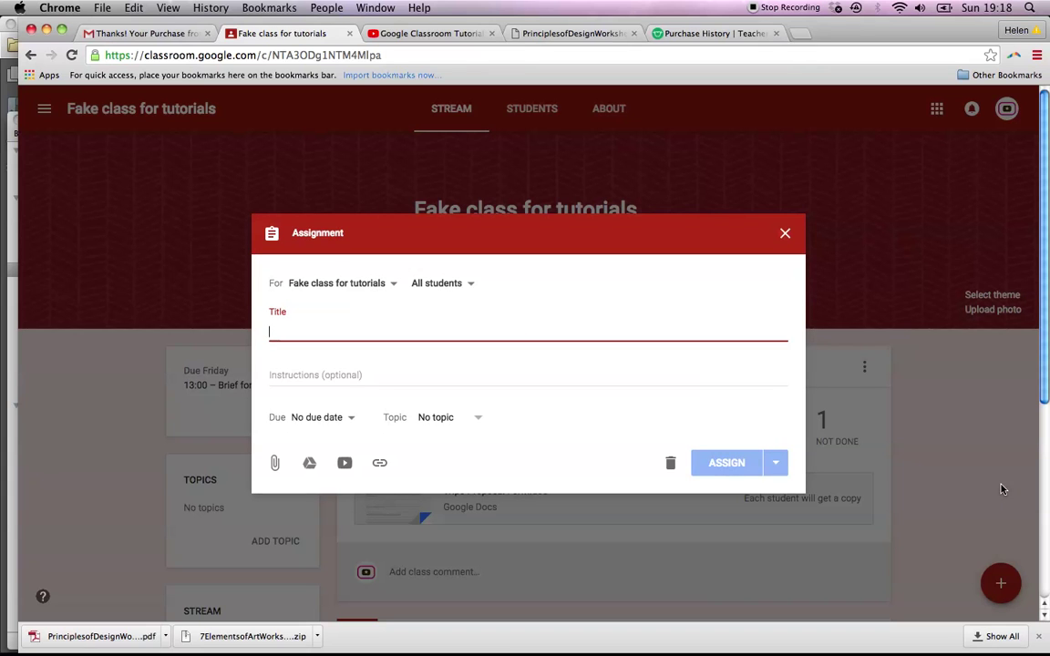
{"action": "type", "text": "Brief 01"}
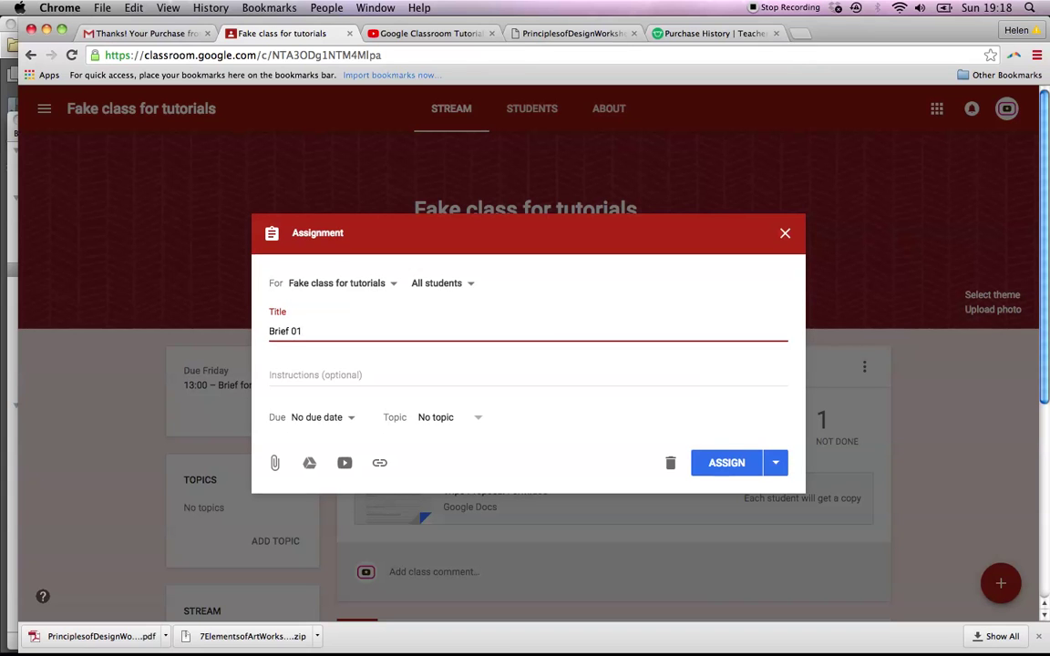
{"action": "key", "text": "BackSpace"}
{"action": "type", "text": "2: Doodle My Day"}
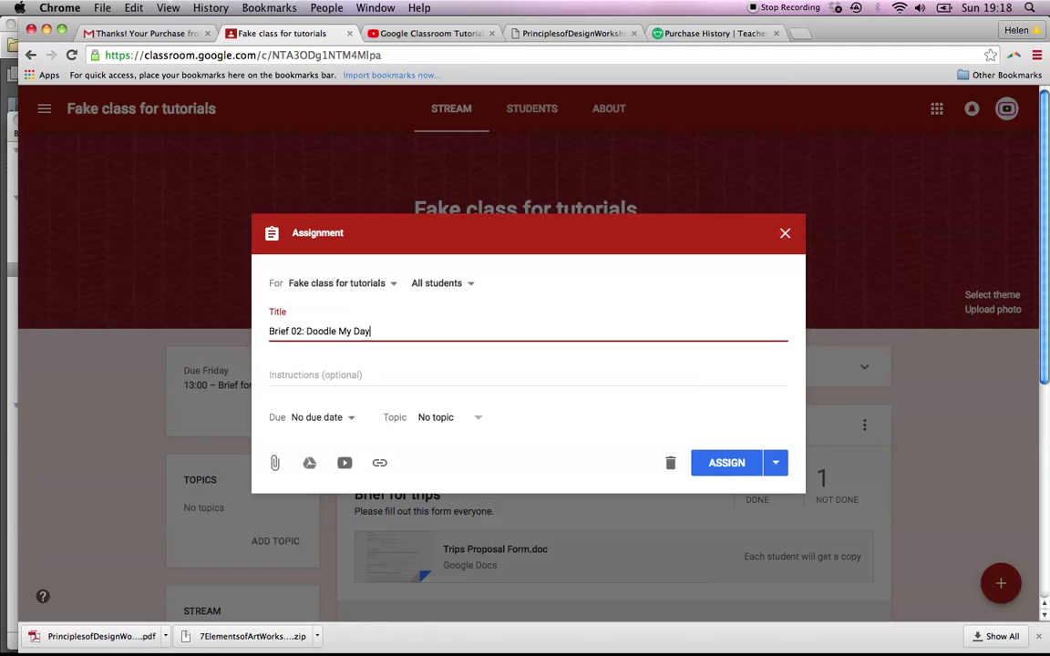
Add the assignment instructions "Please read brief and follow all instructions"
{"action": "left_click", "coordinate": [486, 383]}
{"action": "type", "text": "Plea"}
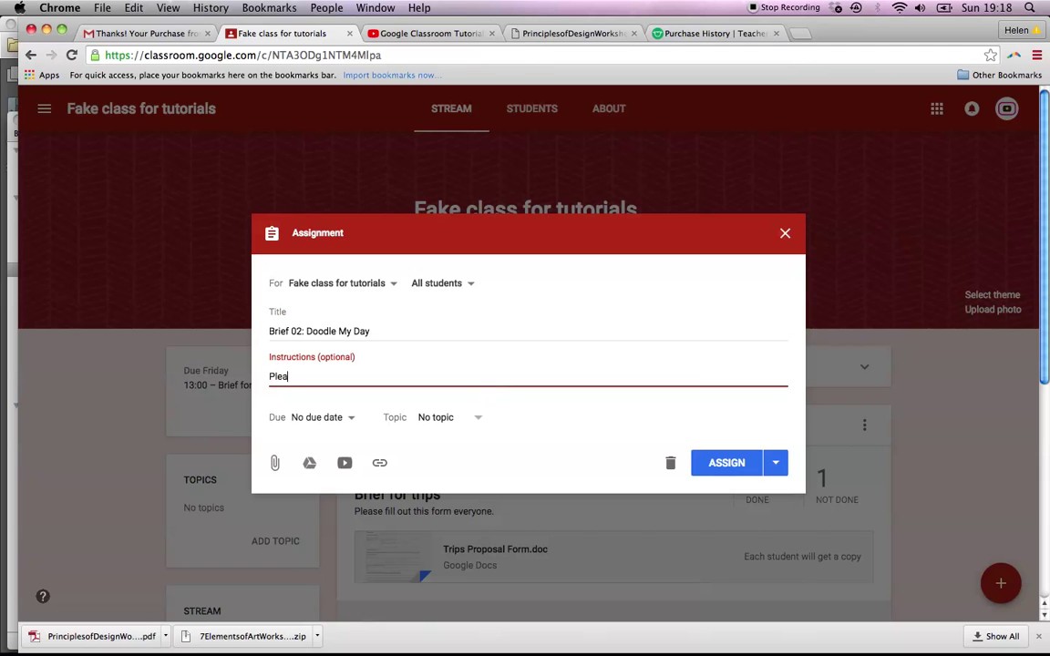
{"action": "type", "text": "se read brief and follow all instructions"}
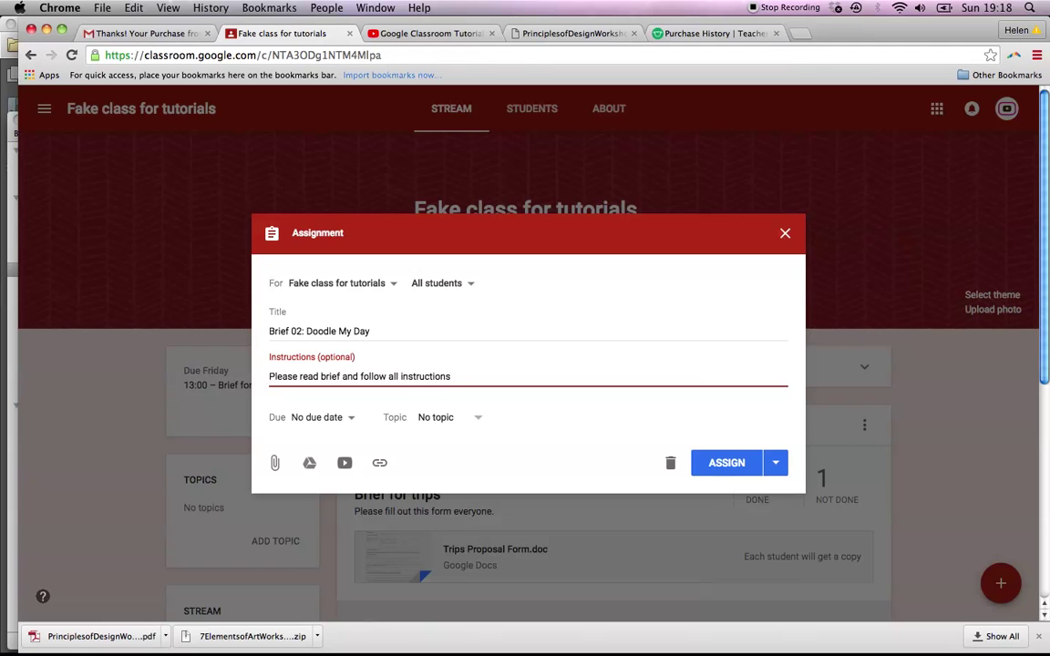
Set the assignment's due date to 25 Sep 2017 without a time, and leave it with no topic
{"action": "left_click", "coordinate": [352, 420]}
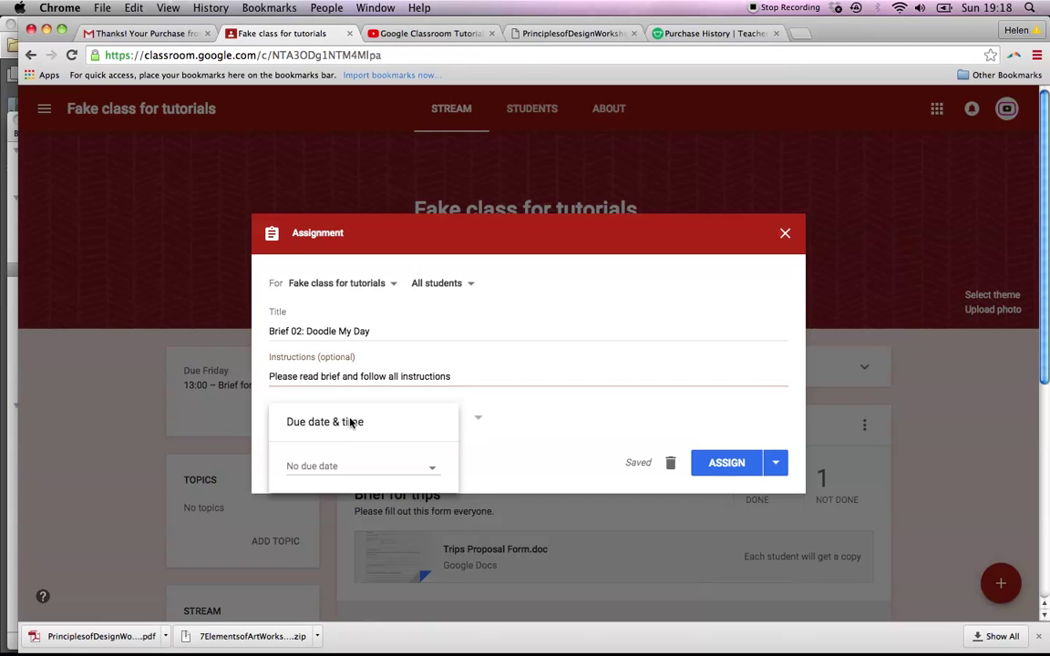
{"action": "left_click", "coordinate": [307, 465]}
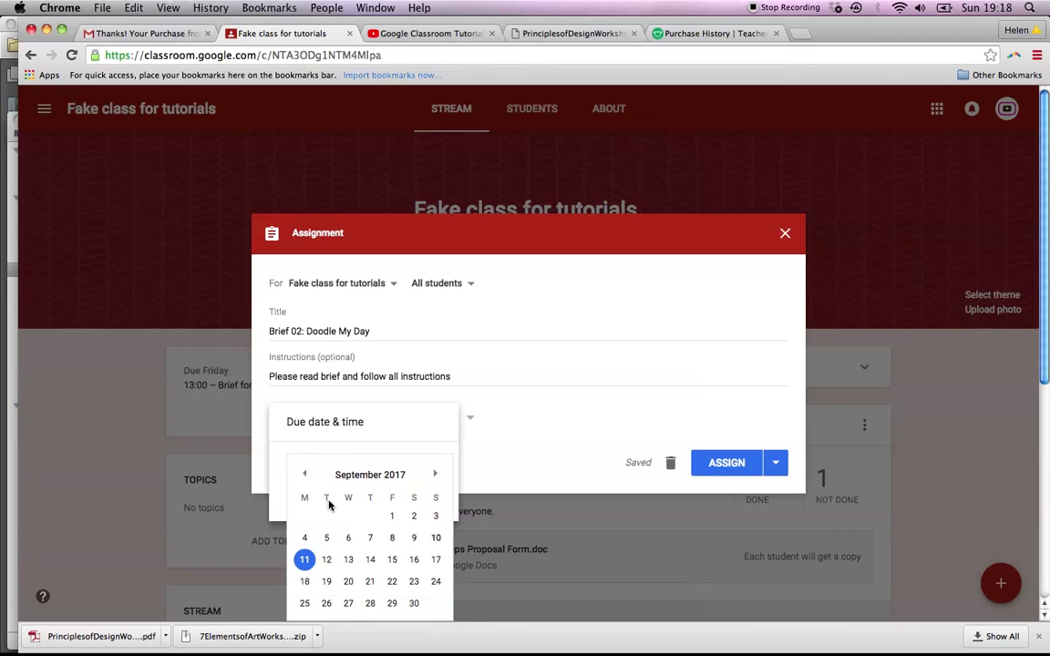
{"action": "left_click", "coordinate": [305, 604]}
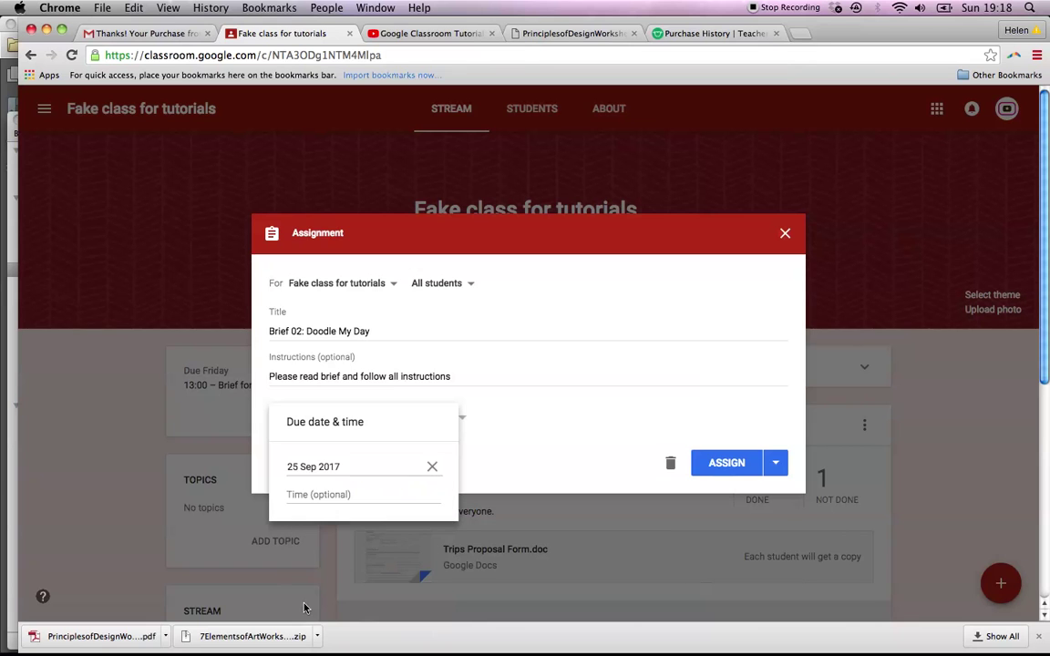
{"action": "left_click", "coordinate": [318, 495]}
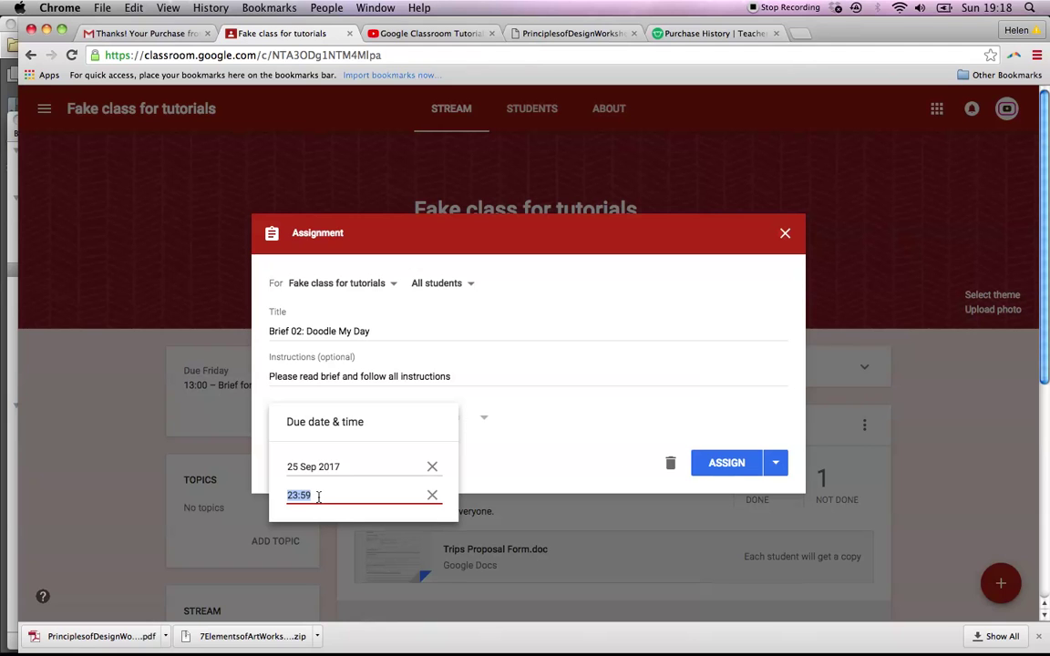
{"action": "left_click", "coordinate": [432, 495]}
{"action": "left_click", "coordinate": [512, 447]}
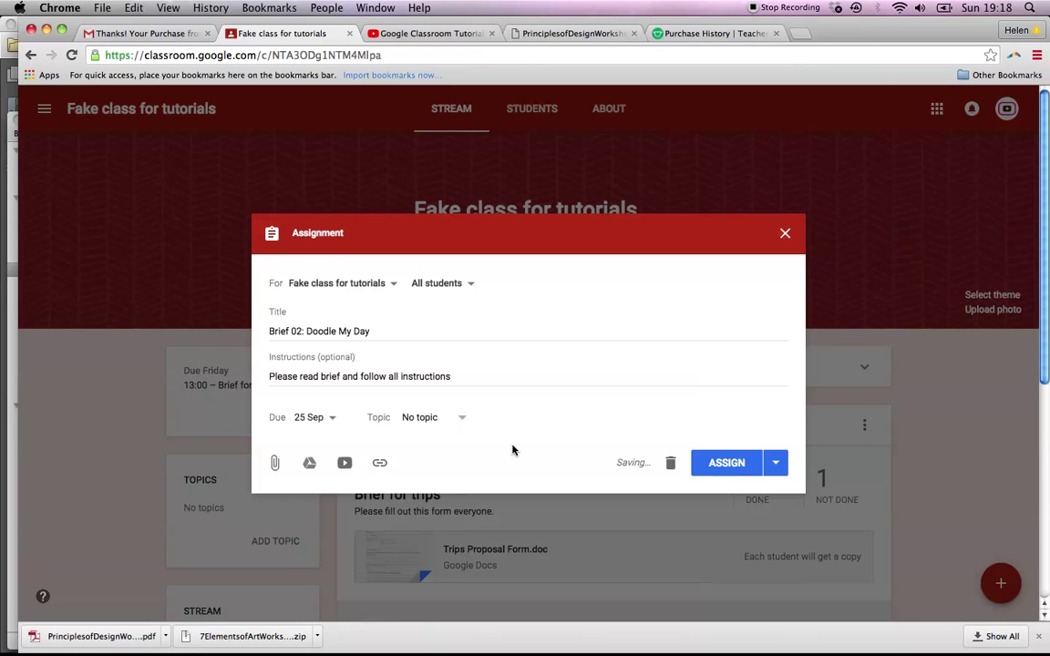
{"action": "left_click", "coordinate": [462, 421]}
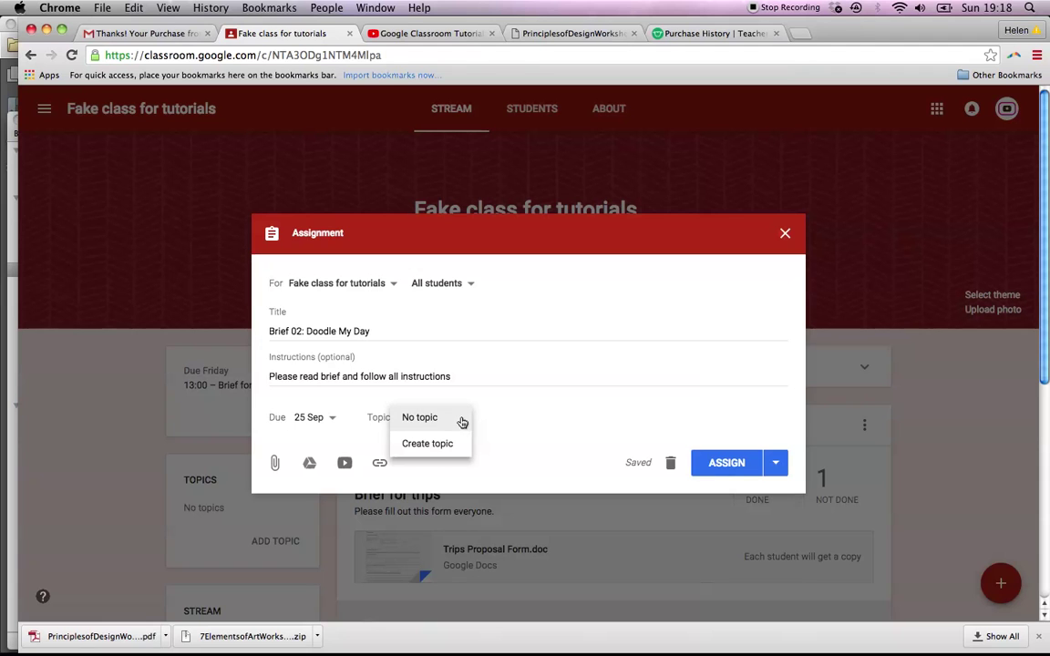
{"action": "left_click", "coordinate": [505, 437]}
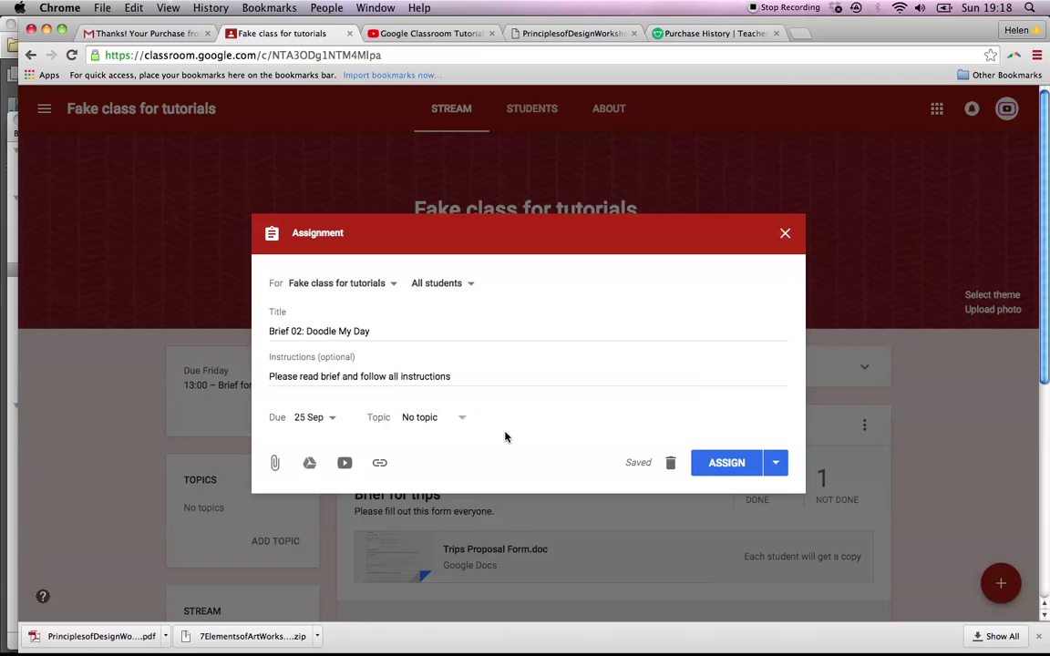
Browse My Drive for an attachment, opening Colaiste Dhulaigh 2016 / 2017, Briefs, GD 01 and its Design / Graphic Design folder
{"action": "left_click", "coordinate": [310, 464]}
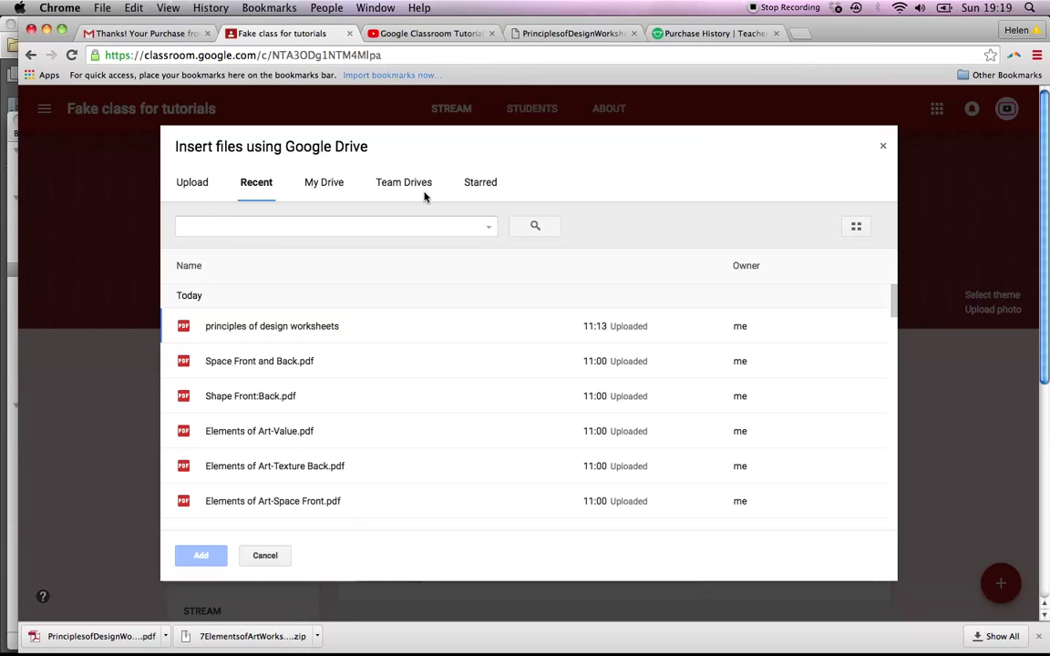
{"action": "left_click", "coordinate": [330, 185]}
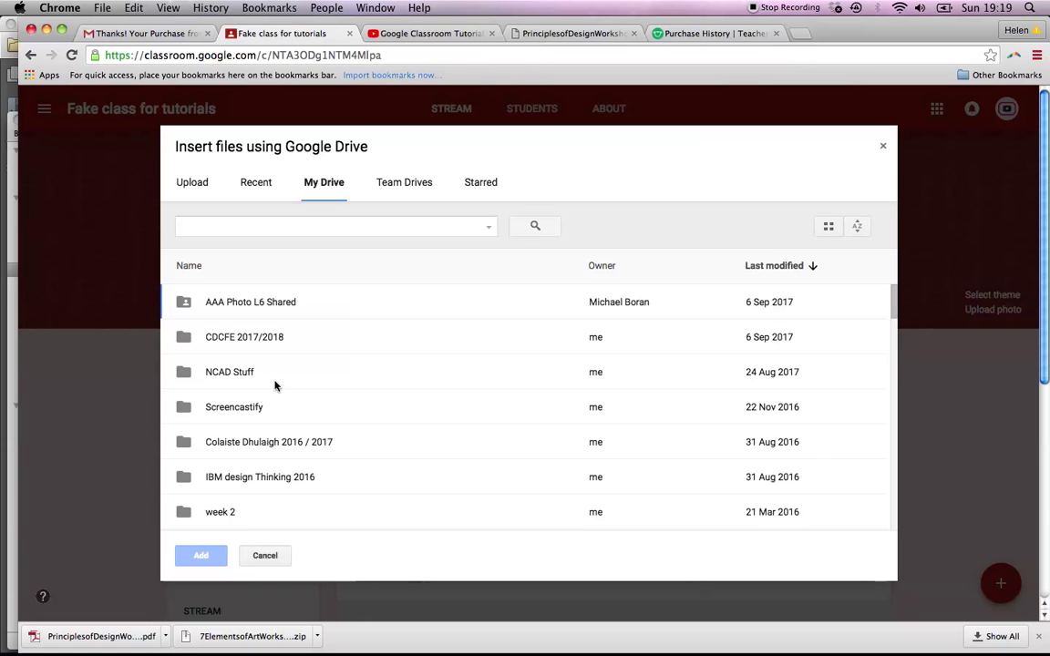
{"action": "scroll", "coordinate": [275, 385], "scroll_direction": "down", "scroll_amount": 1}
{"action": "scroll", "coordinate": [275, 384], "scroll_direction": "down", "scroll_amount": 5}
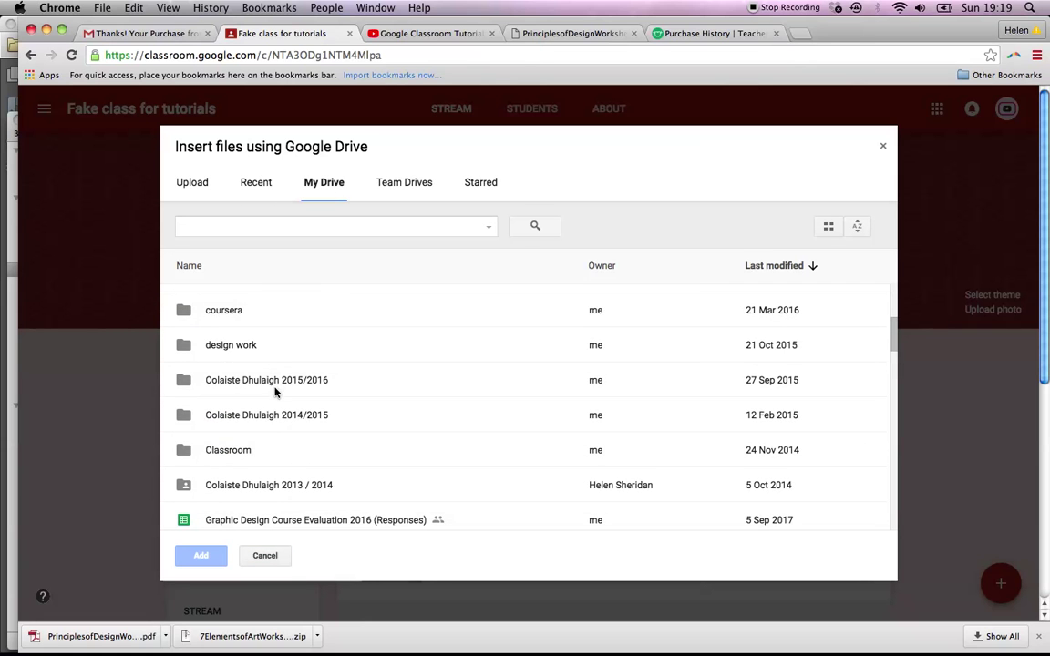
{"action": "scroll", "coordinate": [271, 461], "scroll_direction": "down", "scroll_amount": 2}
{"action": "scroll", "coordinate": [270, 462], "scroll_direction": "up", "scroll_amount": 5}
{"action": "scroll", "coordinate": [270, 460], "scroll_direction": "up", "scroll_amount": 2}
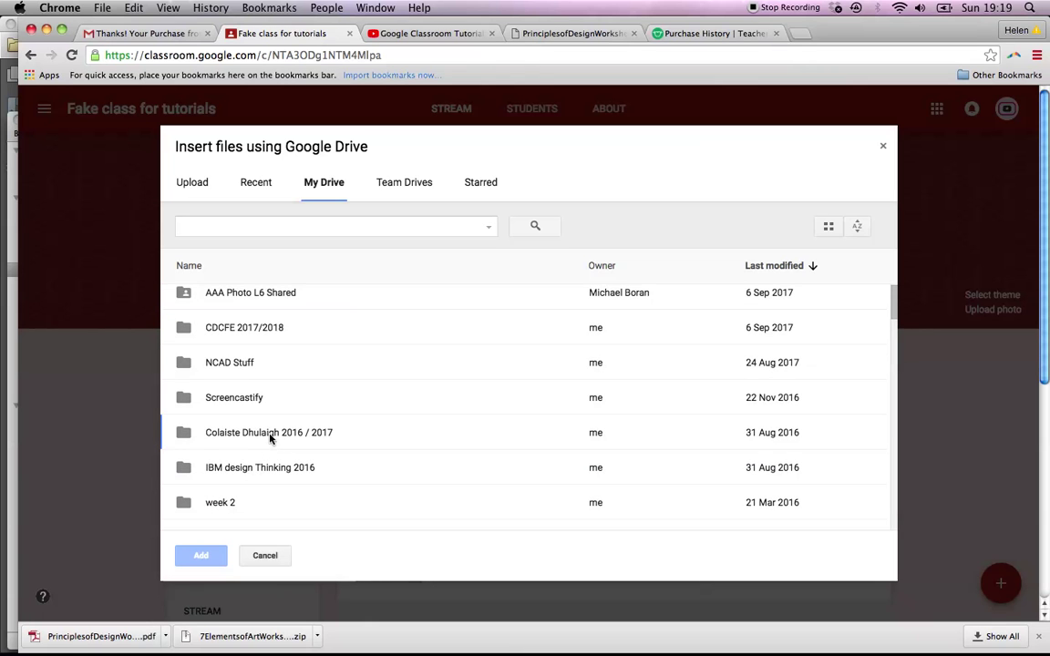
{"action": "double_click", "coordinate": [270, 439]}
{"action": "scroll", "coordinate": [270, 439], "scroll_direction": "down", "scroll_amount": 2}
{"action": "scroll", "coordinate": [270, 439], "scroll_direction": "down", "scroll_amount": 5}
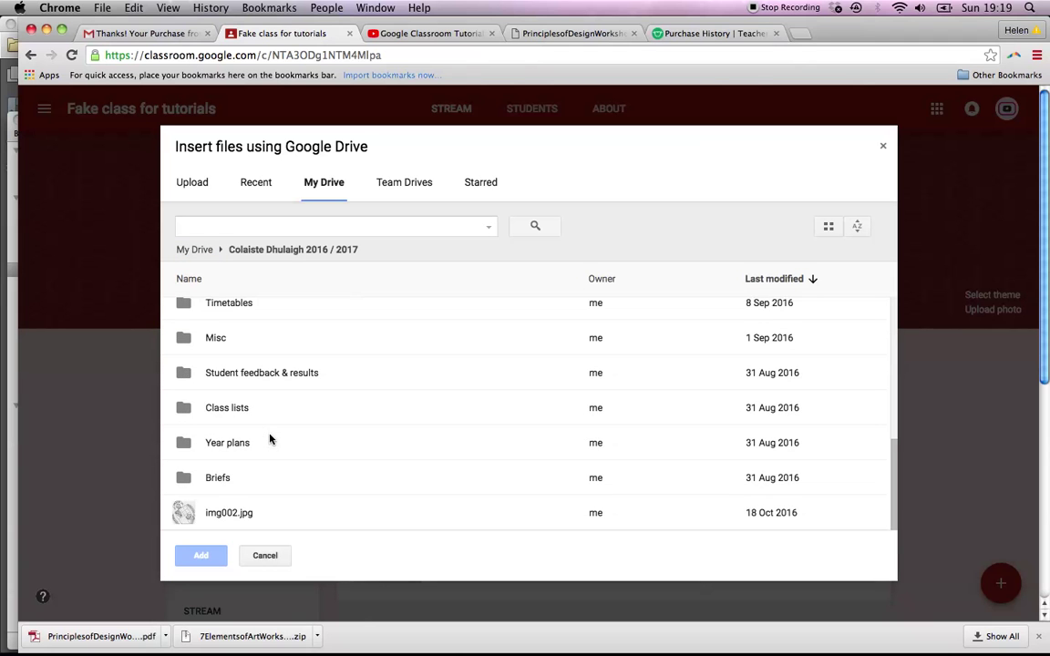
{"action": "double_click", "coordinate": [221, 481]}
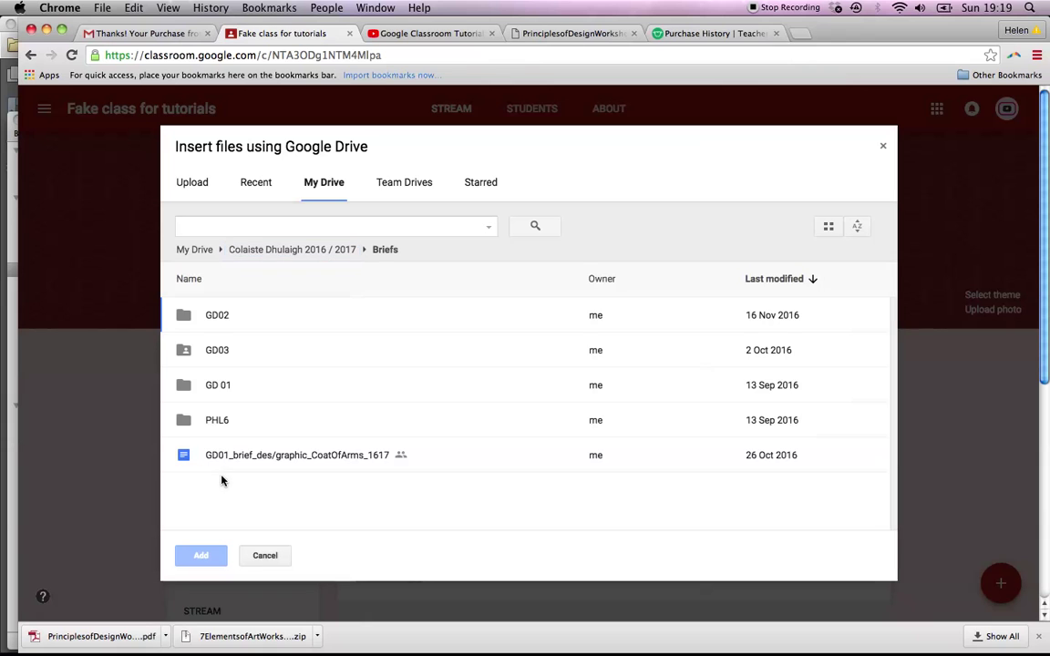
{"action": "double_click", "coordinate": [219, 386]}
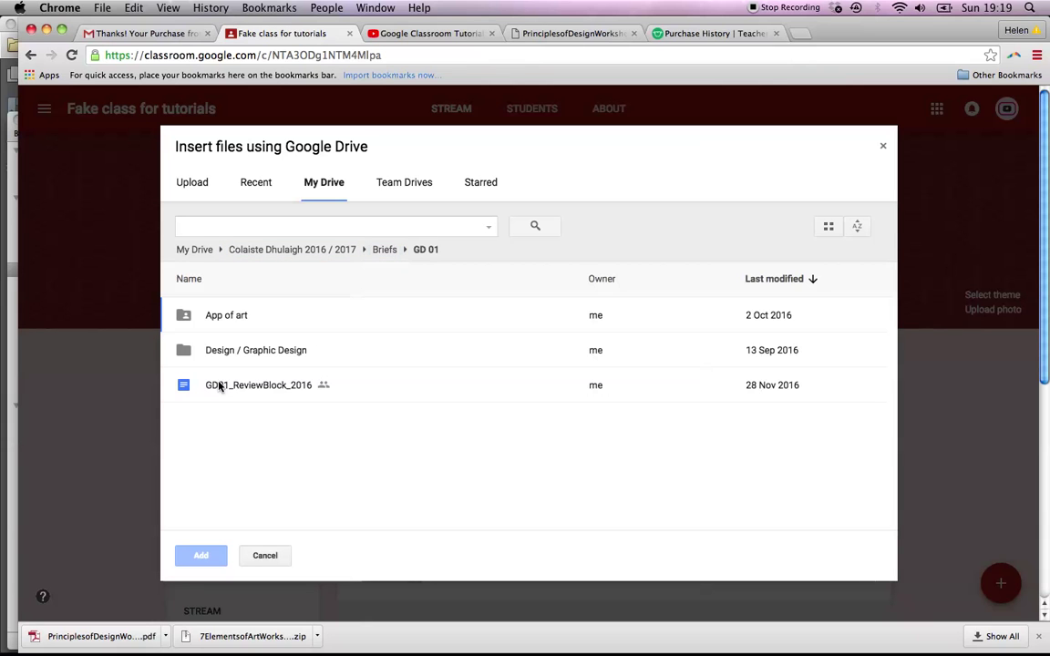
{"action": "double_click", "coordinate": [226, 352]}
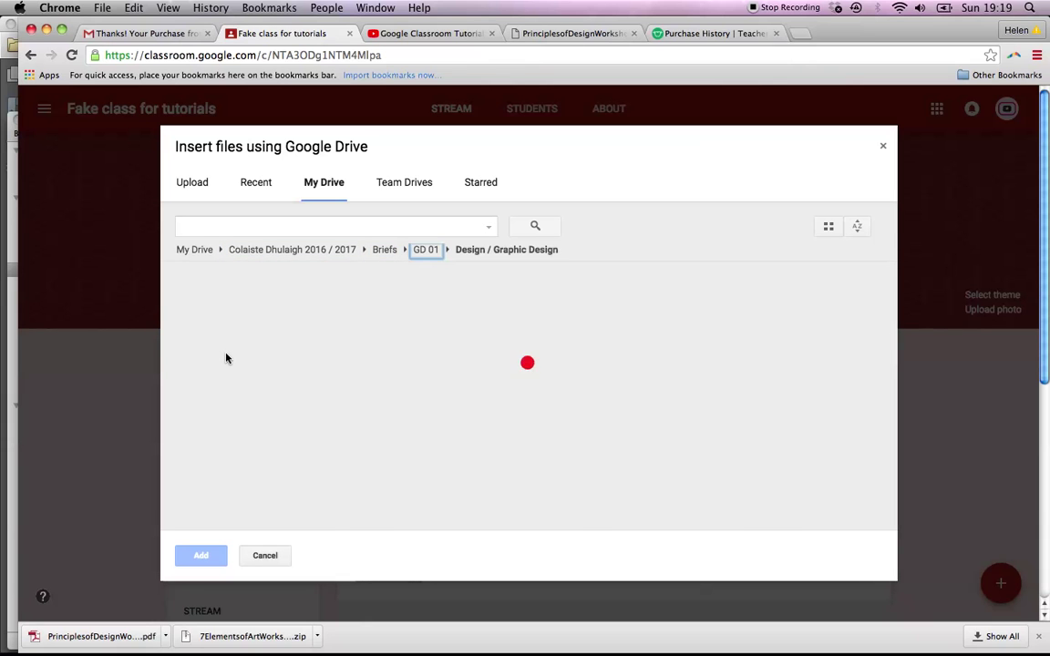
Attach the file GD01_brief_graphic_design_doodle_2016.odt from the Design / Graphic Design folder to the assignment
{"action": "scroll", "coordinate": [293, 368], "scroll_direction": "down", "scroll_amount": 1}
{"action": "scroll", "coordinate": [297, 369], "scroll_direction": "down", "scroll_amount": 1}
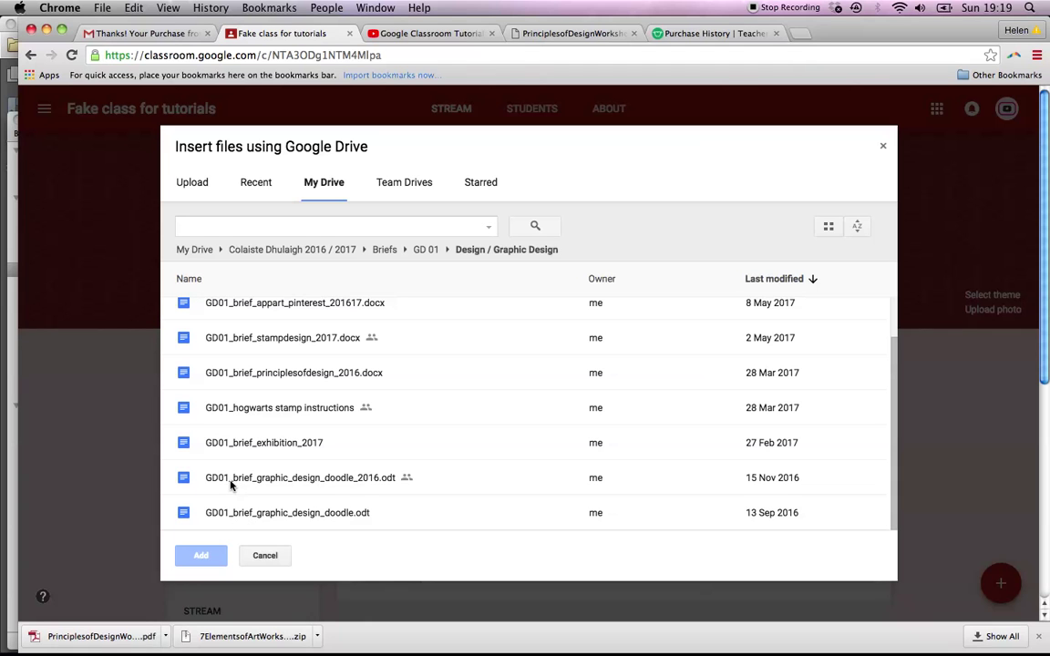
{"action": "left_click", "coordinate": [280, 480]}
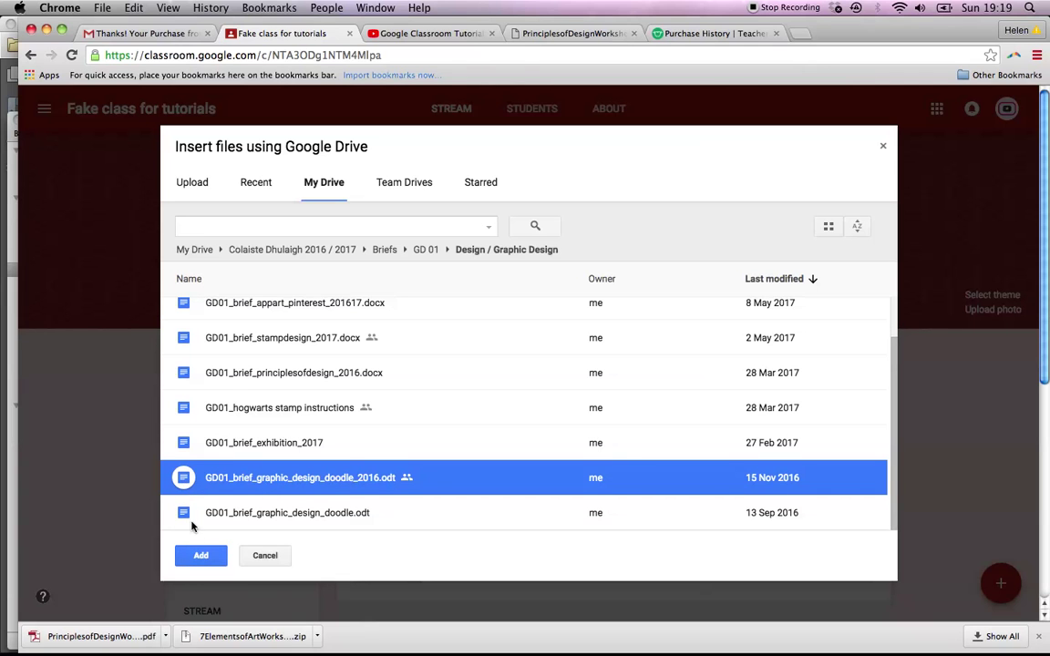
{"action": "left_click", "coordinate": [200, 556]}
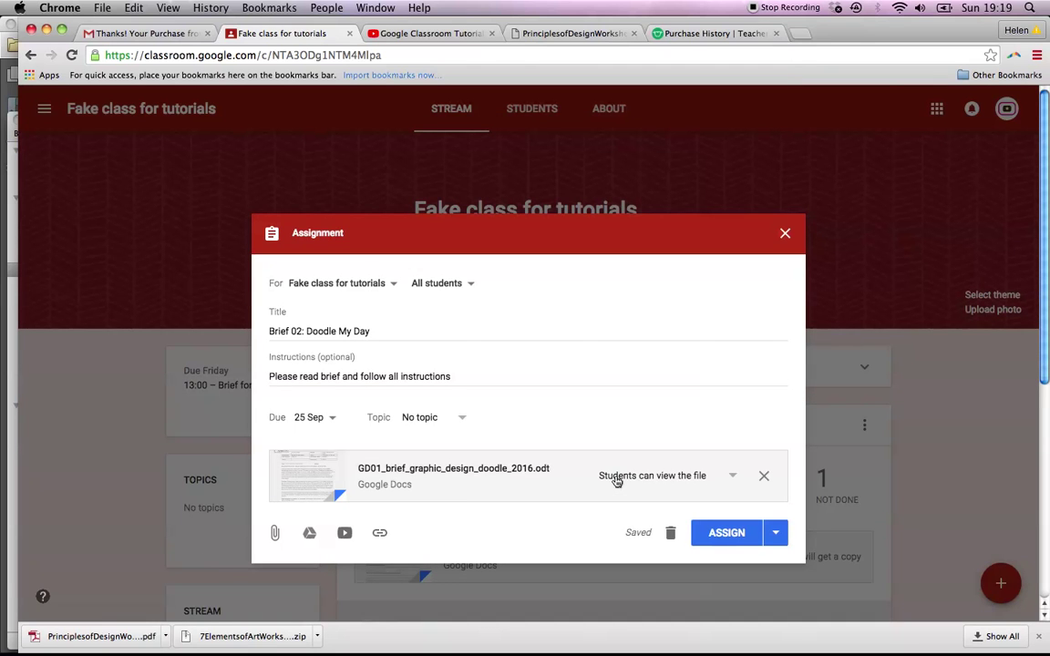
Keep the attachment's permission as "Students can view the file" and assign the brief to all students
{"action": "left_click", "coordinate": [734, 479]}
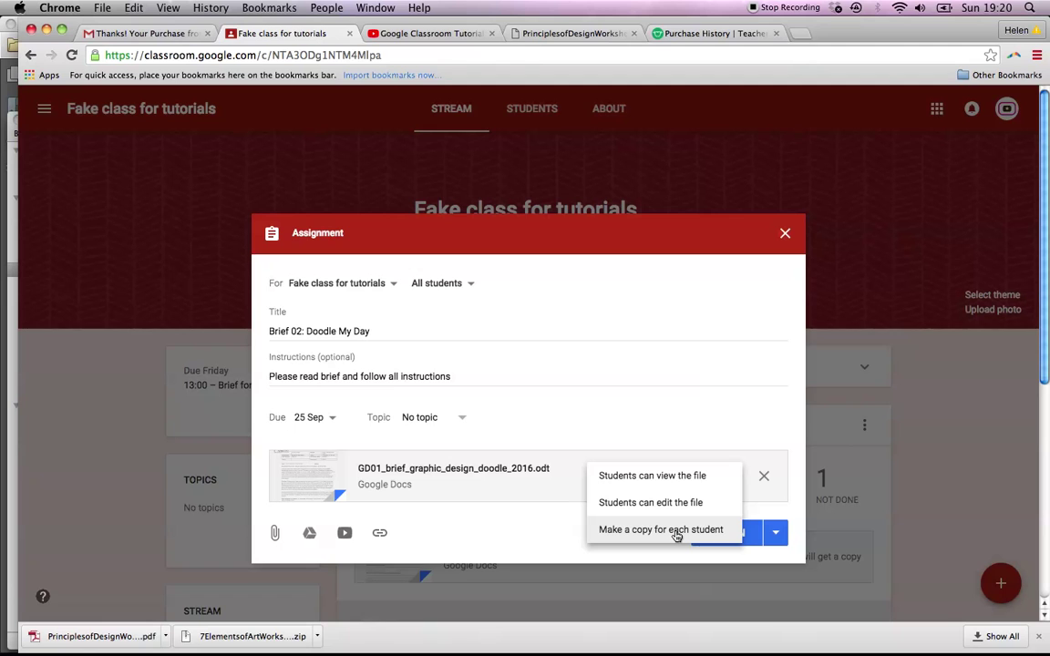
{"action": "left_click", "coordinate": [666, 480]}
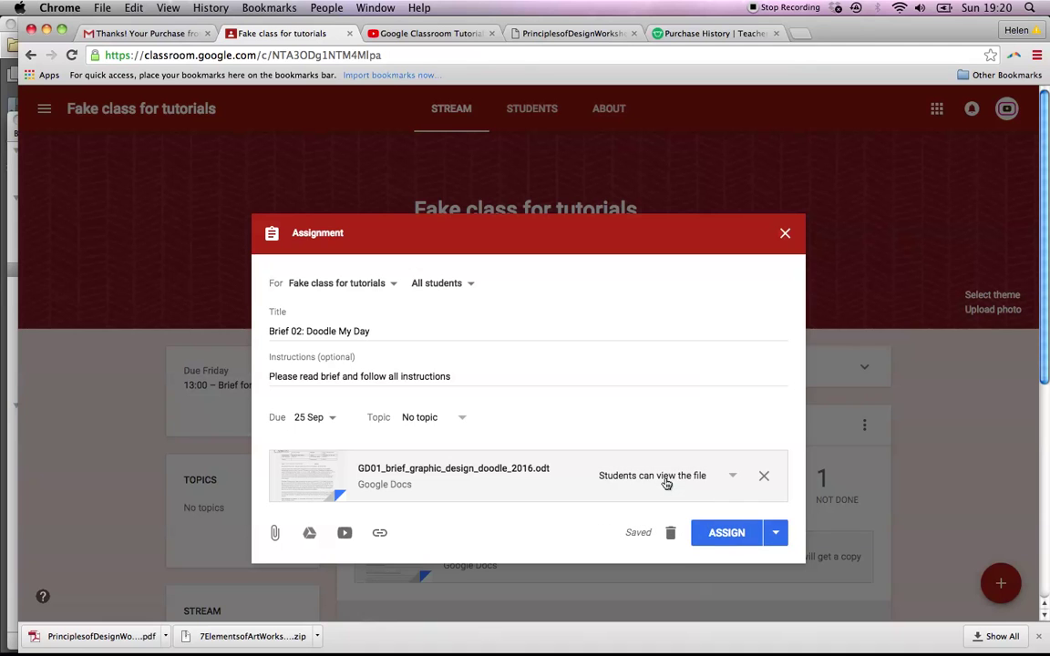
{"action": "left_click", "coordinate": [726, 533]}
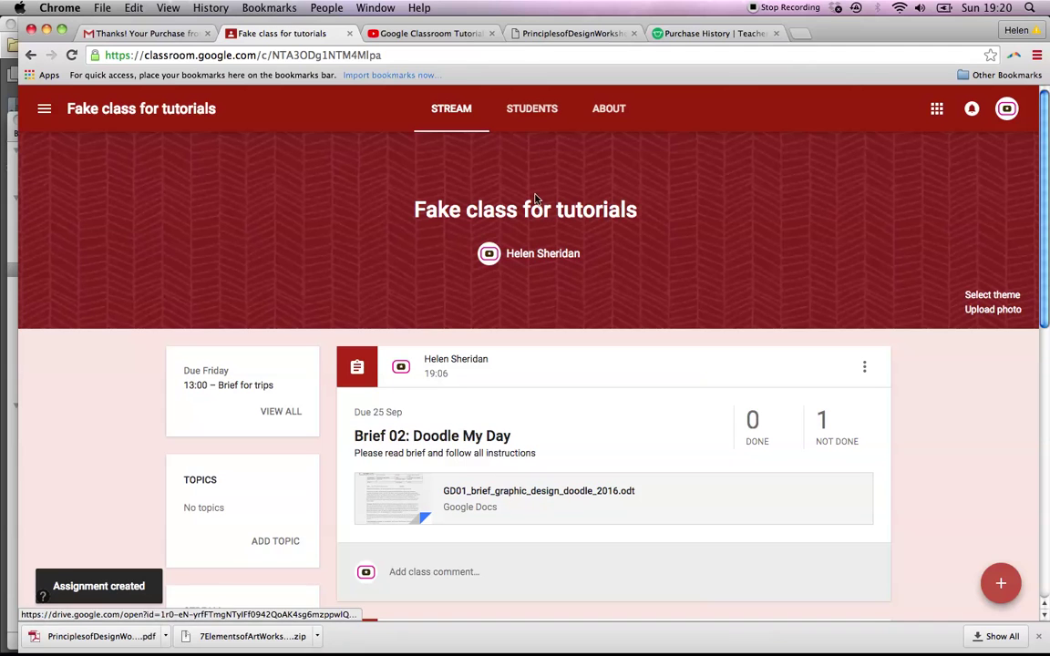
Check the class's student list, and review the Brief 02 assignment's editable details without changing them
{"action": "left_click", "coordinate": [535, 113]}
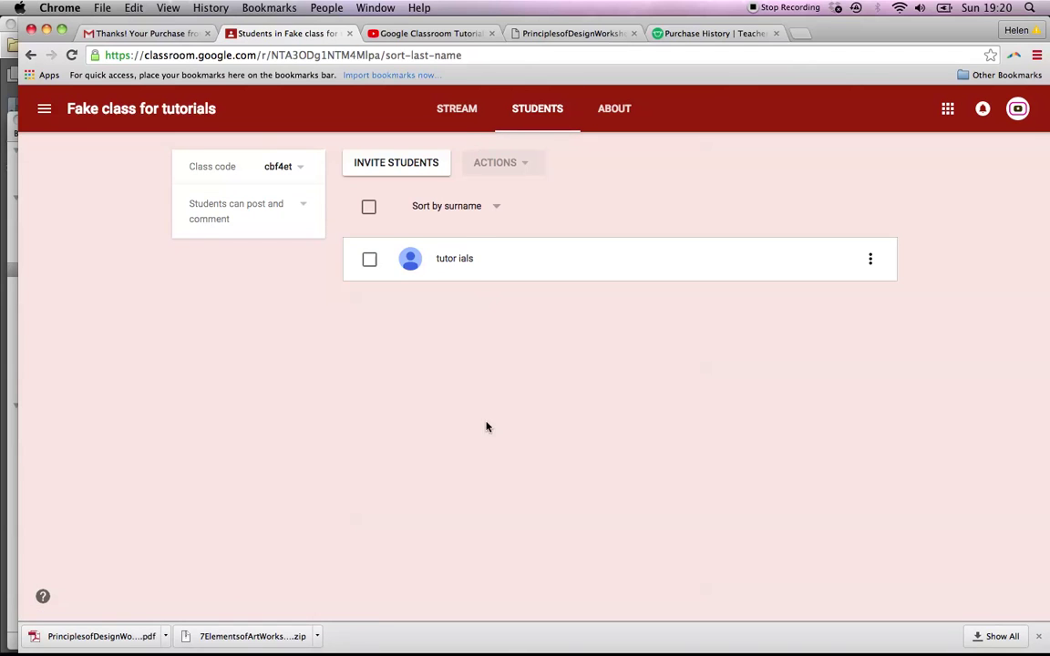
{"action": "left_click", "coordinate": [470, 119]}
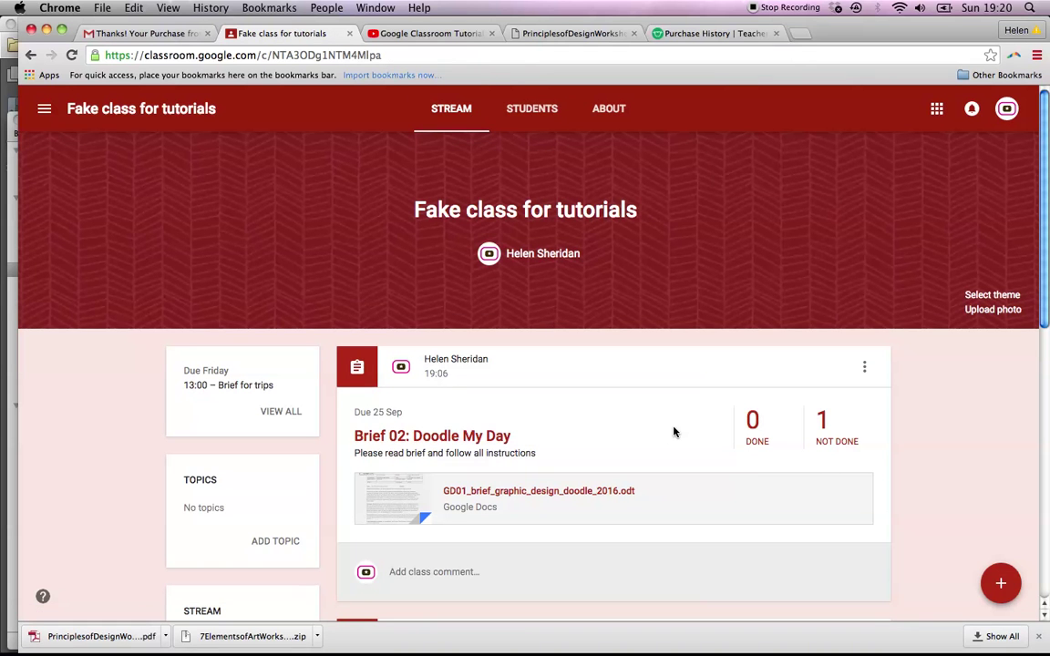
{"action": "left_click", "coordinate": [865, 367]}
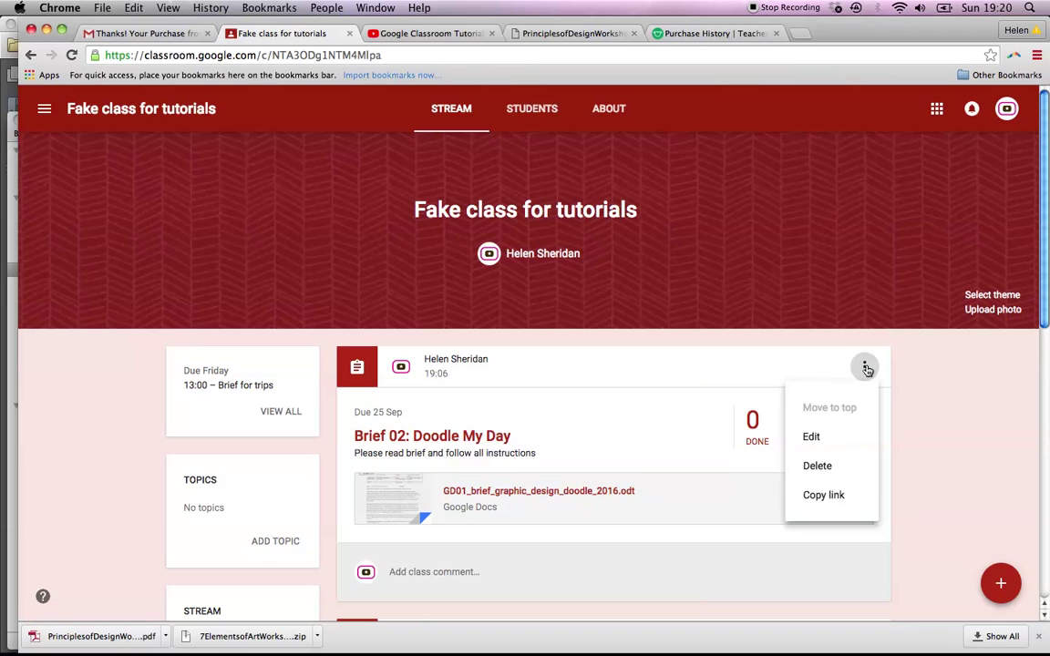
{"action": "left_click", "coordinate": [851, 440]}
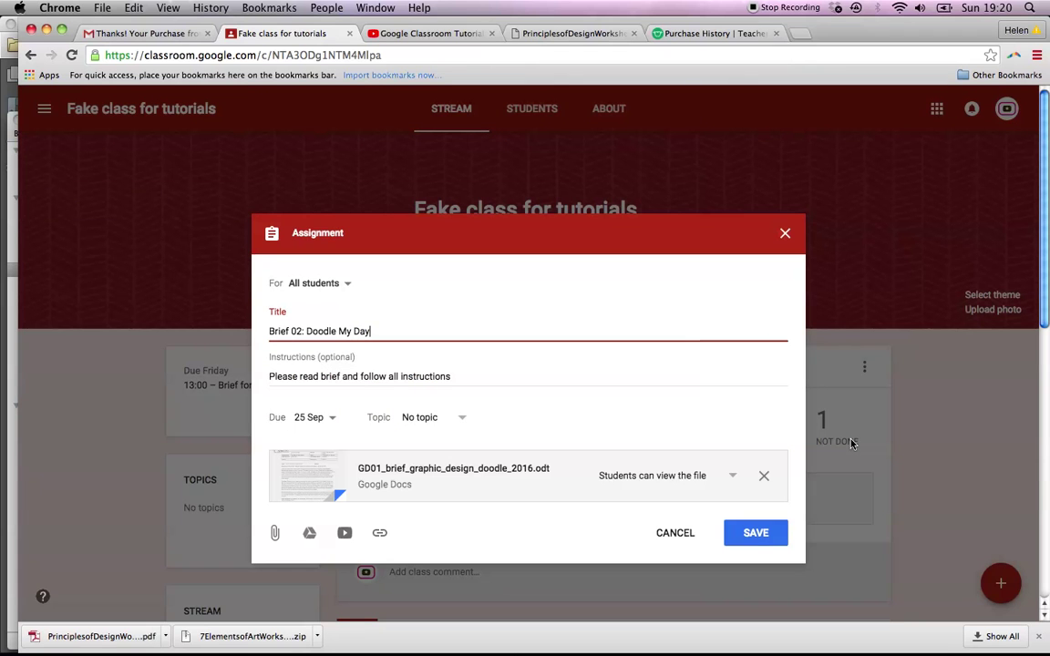
{"action": "left_click", "coordinate": [675, 532]}
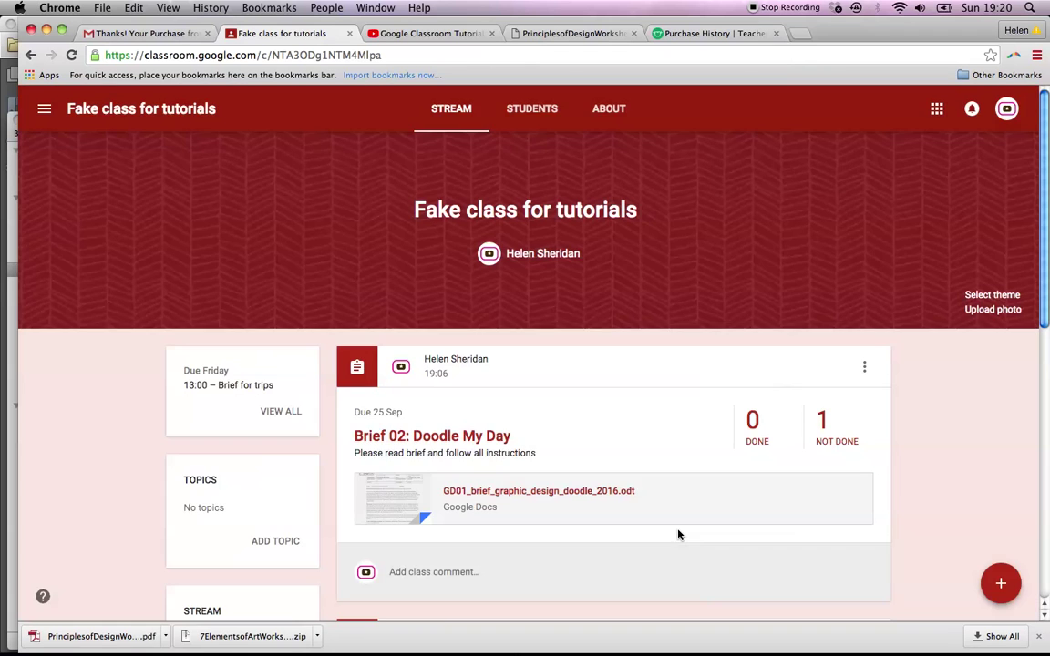
Create a new assignment titled "Brief 03: Principles of design" for all students, with a due date of 30 Sep 2017
{"action": "mouse_move", "coordinate": [1003, 585]}
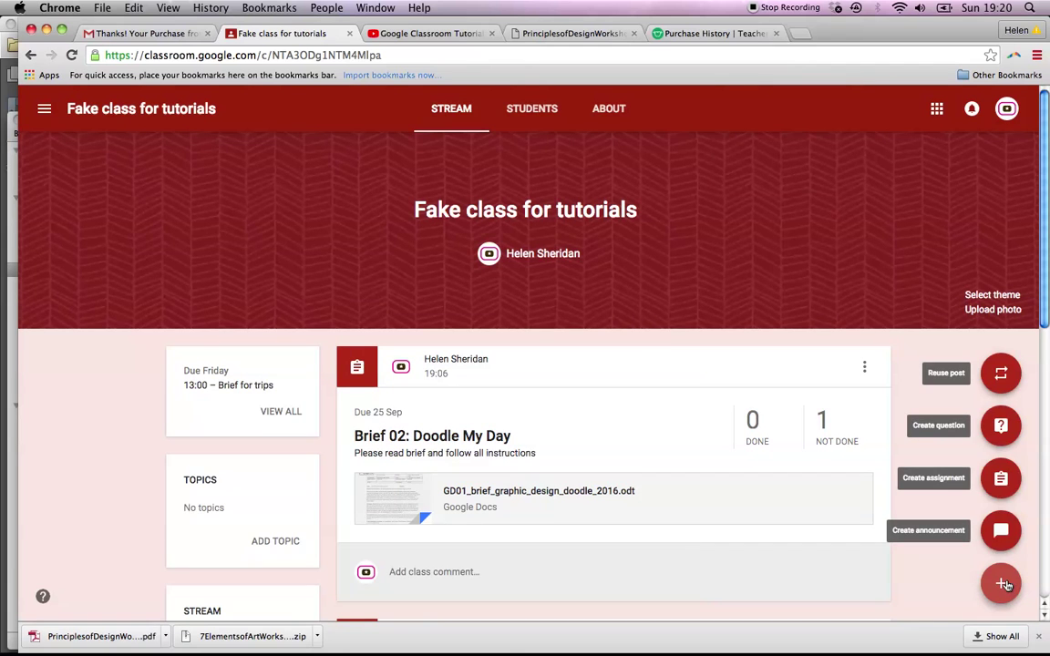
{"action": "left_click", "coordinate": [1002, 481]}
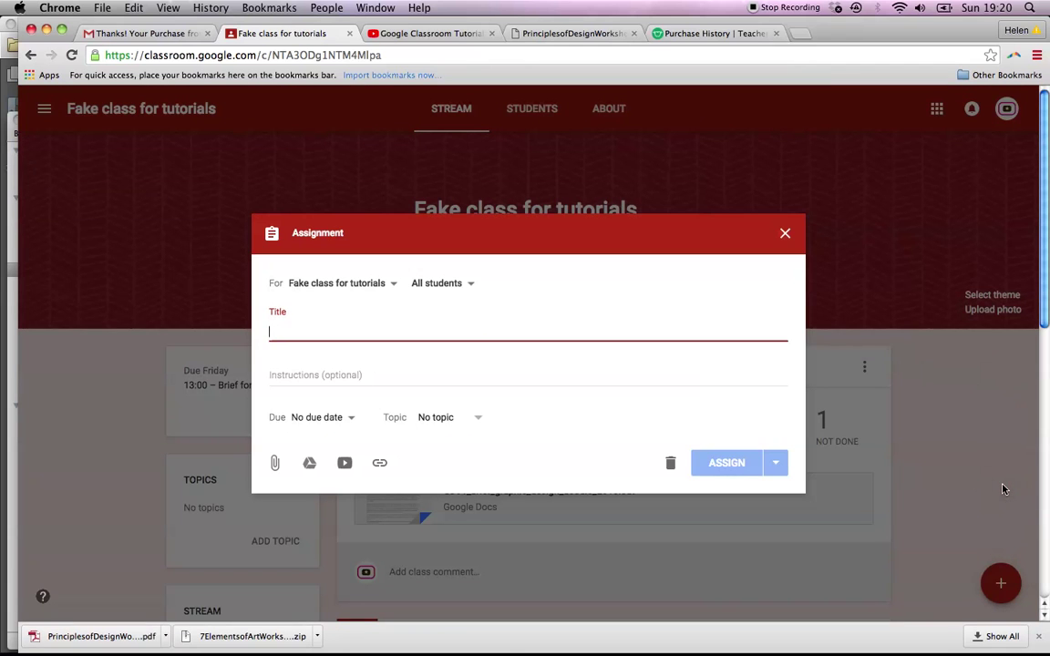
{"action": "type", "text": "Brief"}
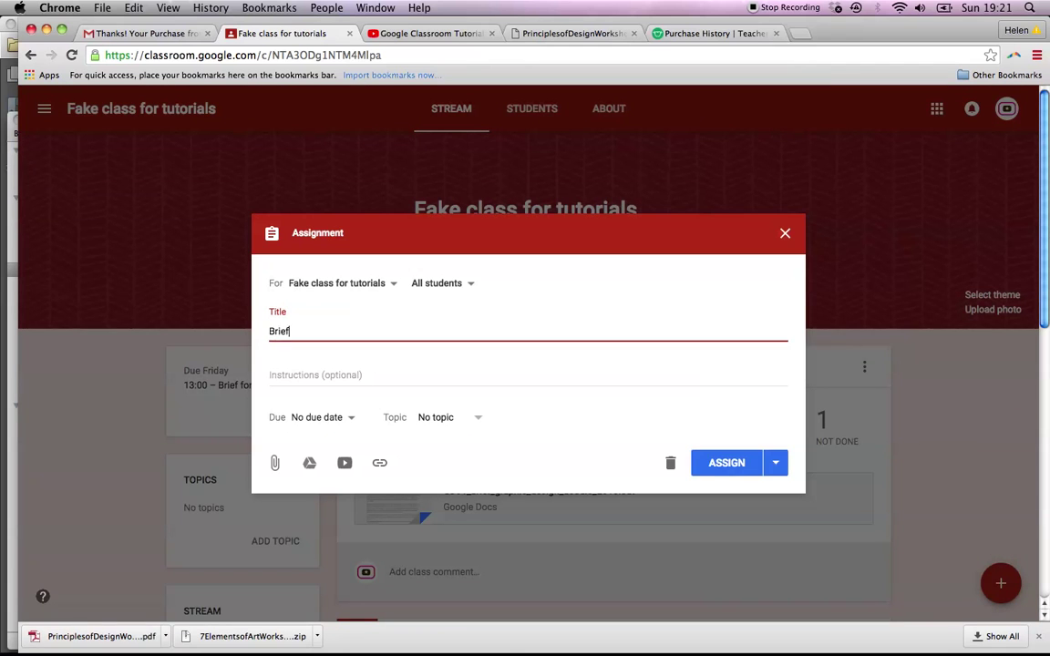
{"action": "type", "text": " 03"}
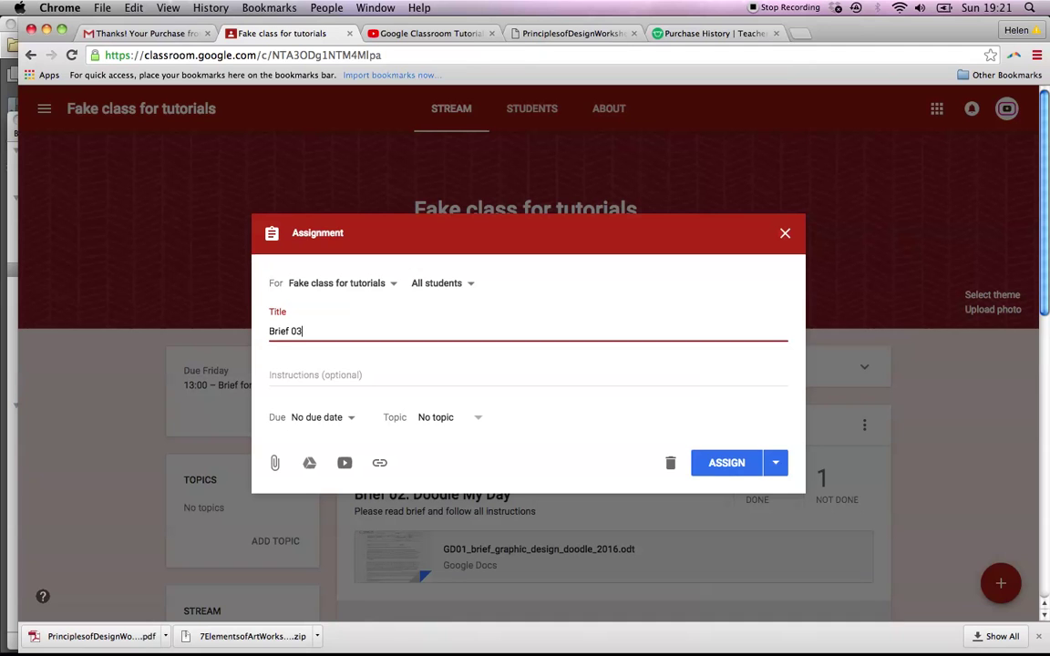
{"action": "type", "text": ": P"}
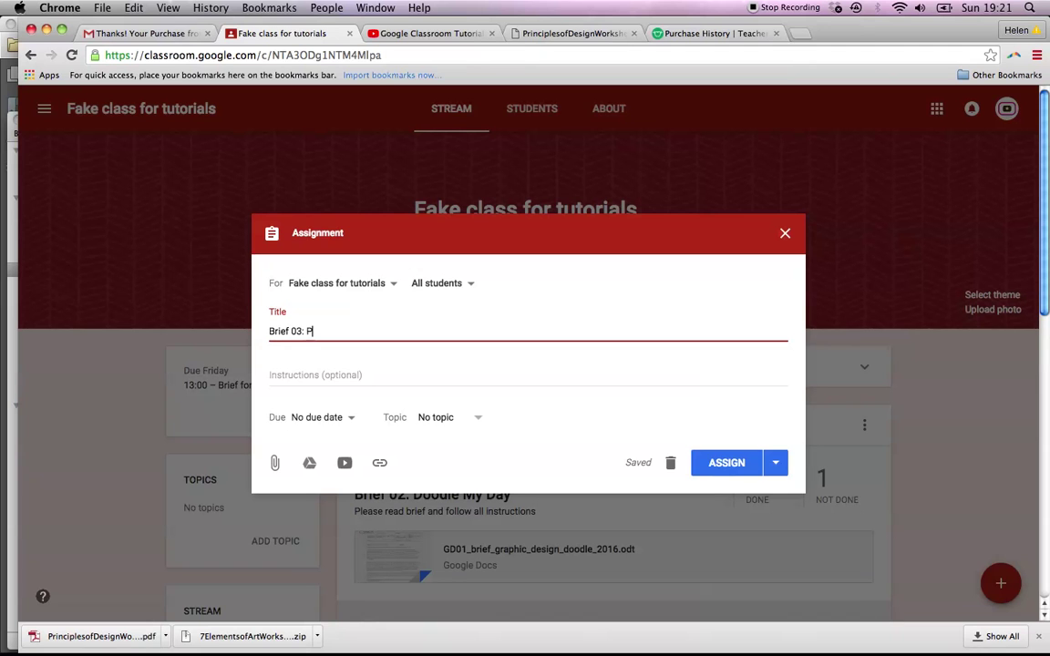
{"action": "type", "text": "rinciples of design"}
{"action": "left_click", "coordinate": [339, 419]}
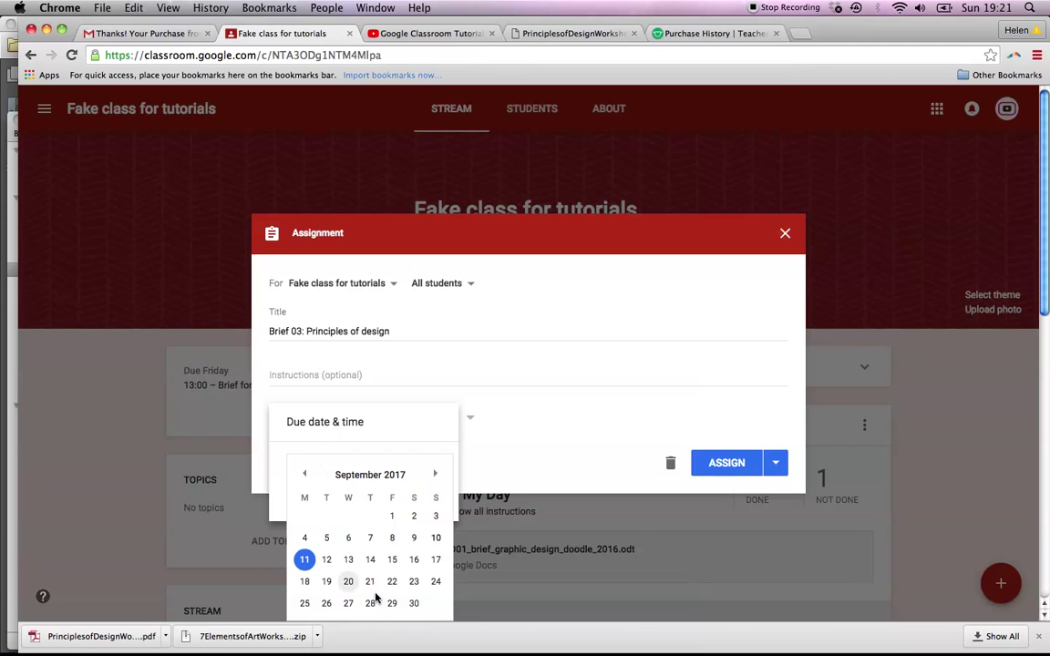
{"action": "left_click", "coordinate": [415, 603]}
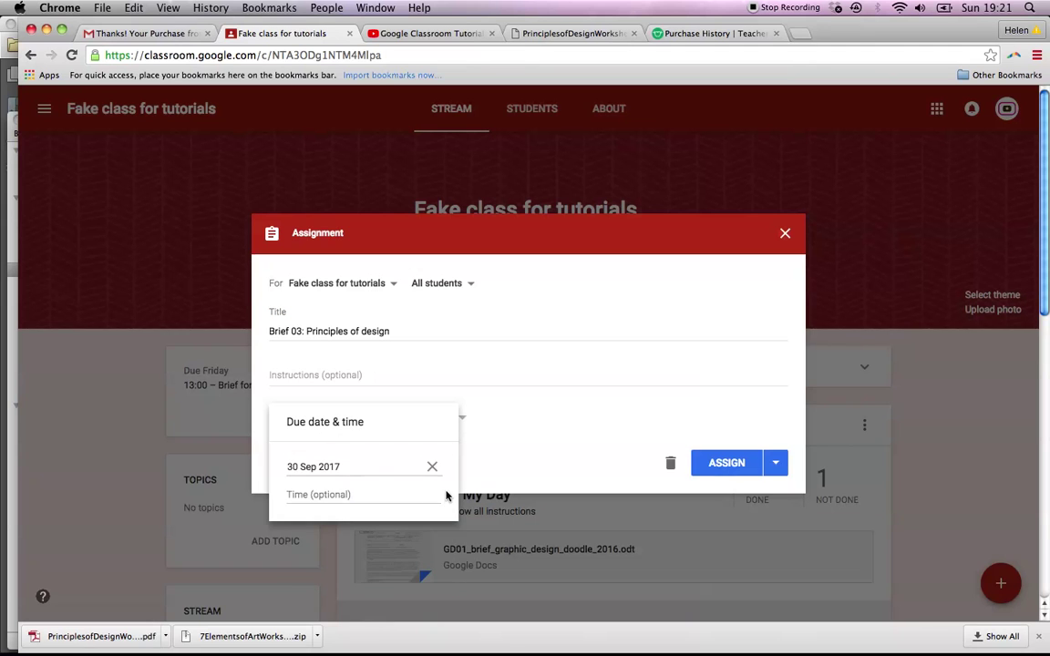
{"action": "left_click", "coordinate": [473, 407]}
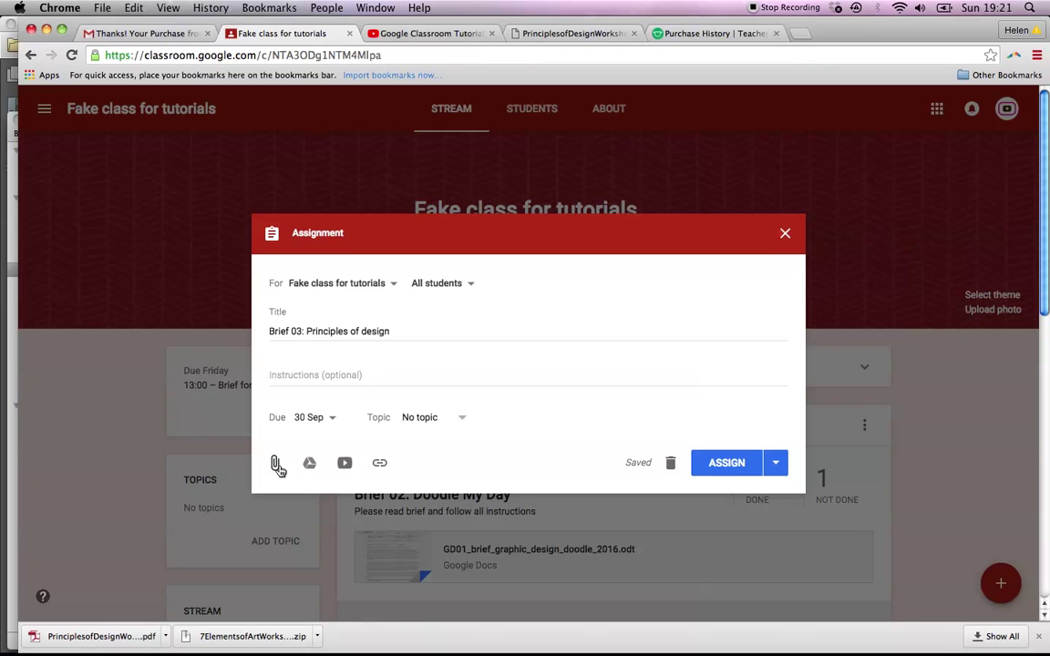
Attach GD01_brief_principlesofdesign_2016.docx from My Drive's Colaiste Dhulaigh 2016 / 2017, Briefs, GD 01, Design / Graphic Design folder to the assignment
{"action": "left_click", "coordinate": [309, 462]}
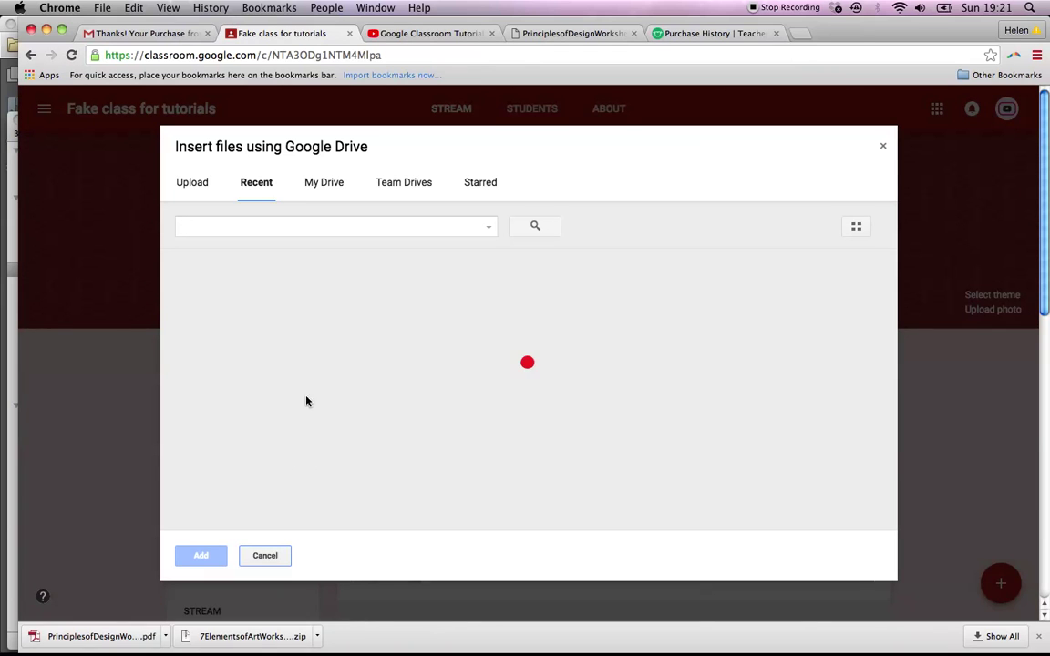
{"action": "left_click", "coordinate": [336, 185]}
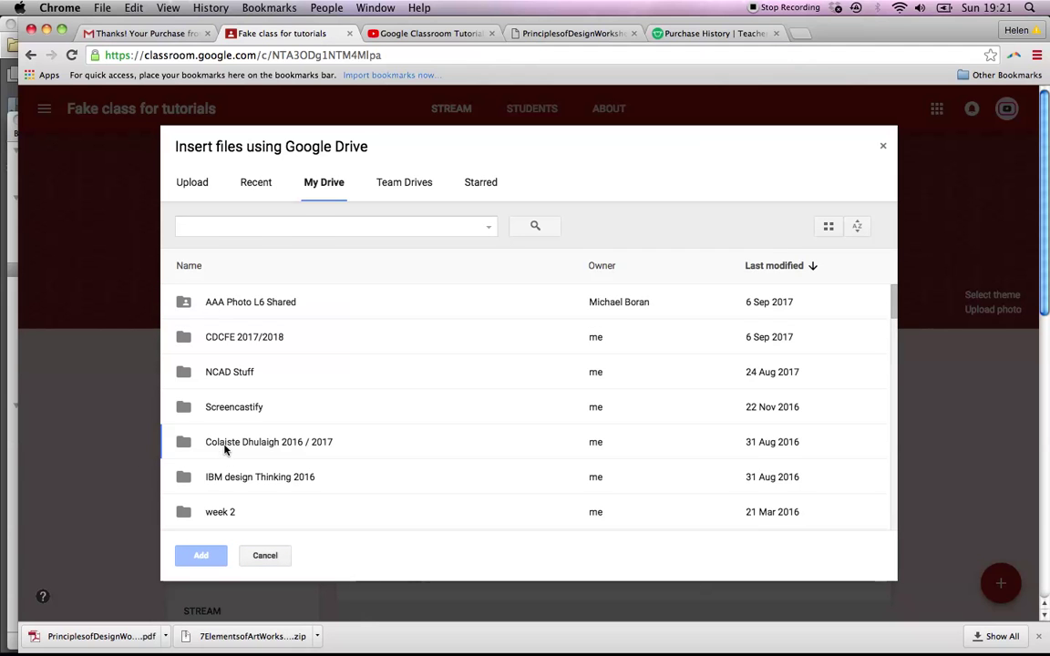
{"action": "double_click", "coordinate": [225, 445]}
{"action": "scroll", "coordinate": [225, 447], "scroll_direction": "down", "scroll_amount": 5}
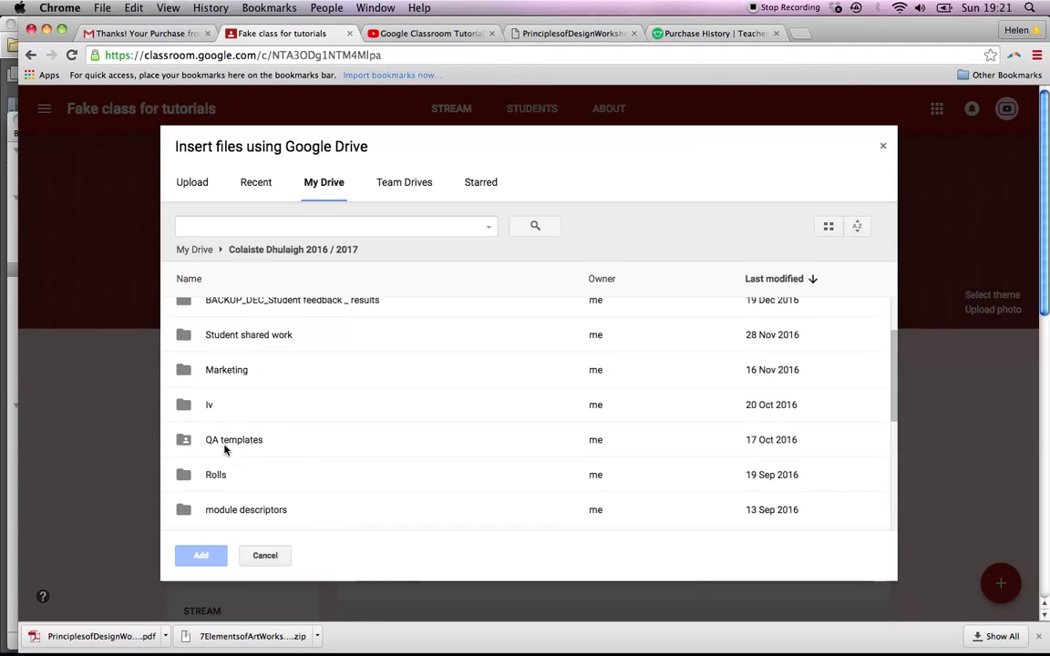
{"action": "scroll", "coordinate": [209, 483], "scroll_direction": "down", "scroll_amount": 5}
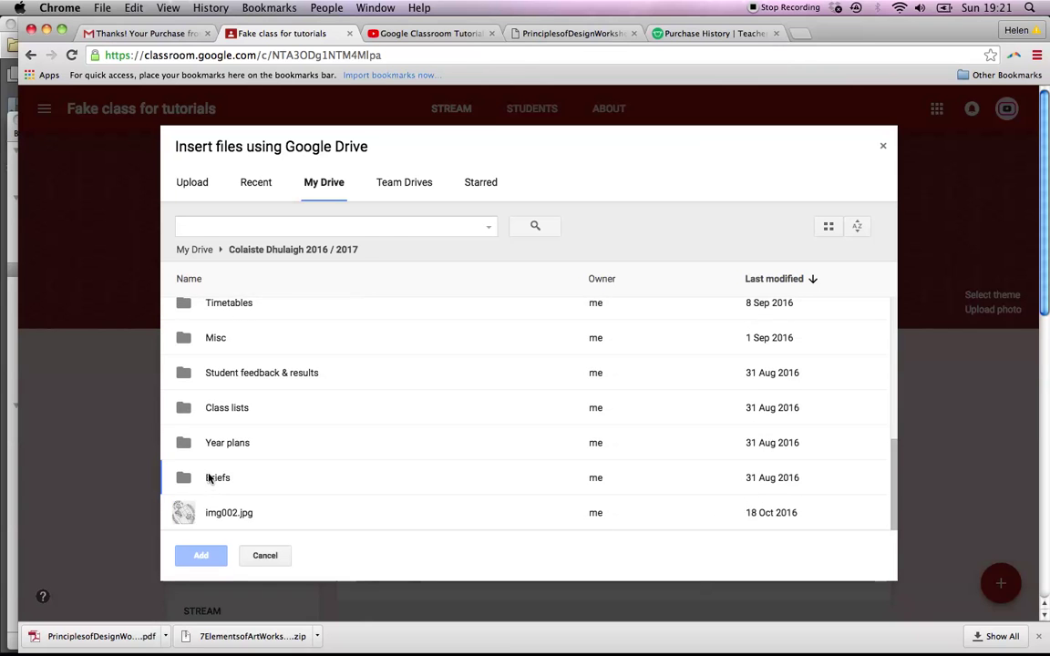
{"action": "double_click", "coordinate": [210, 479]}
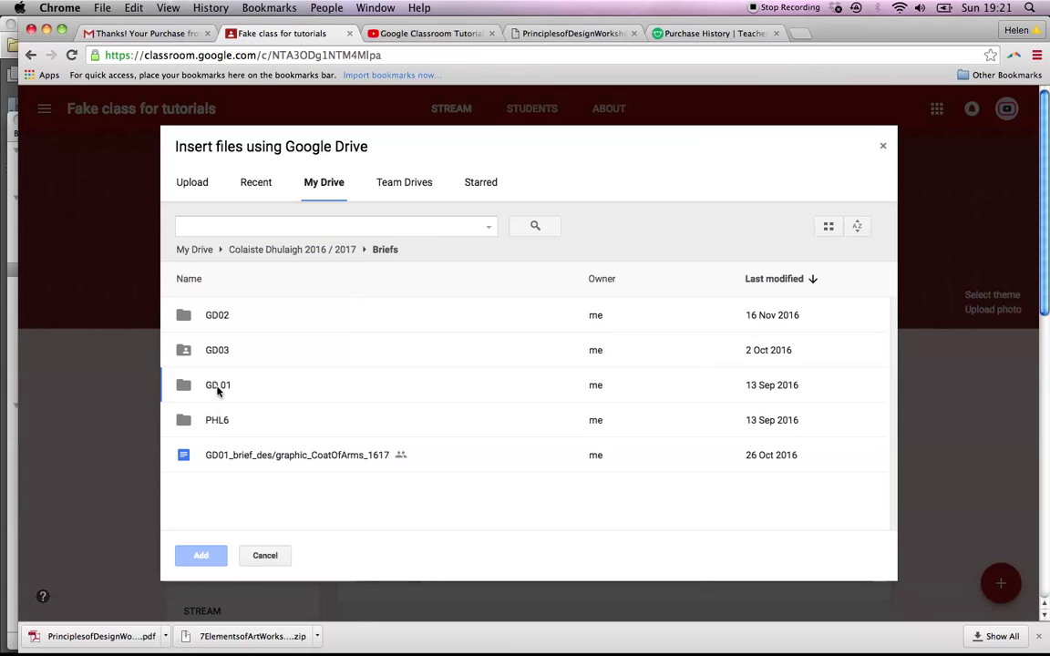
{"action": "double_click", "coordinate": [216, 389]}
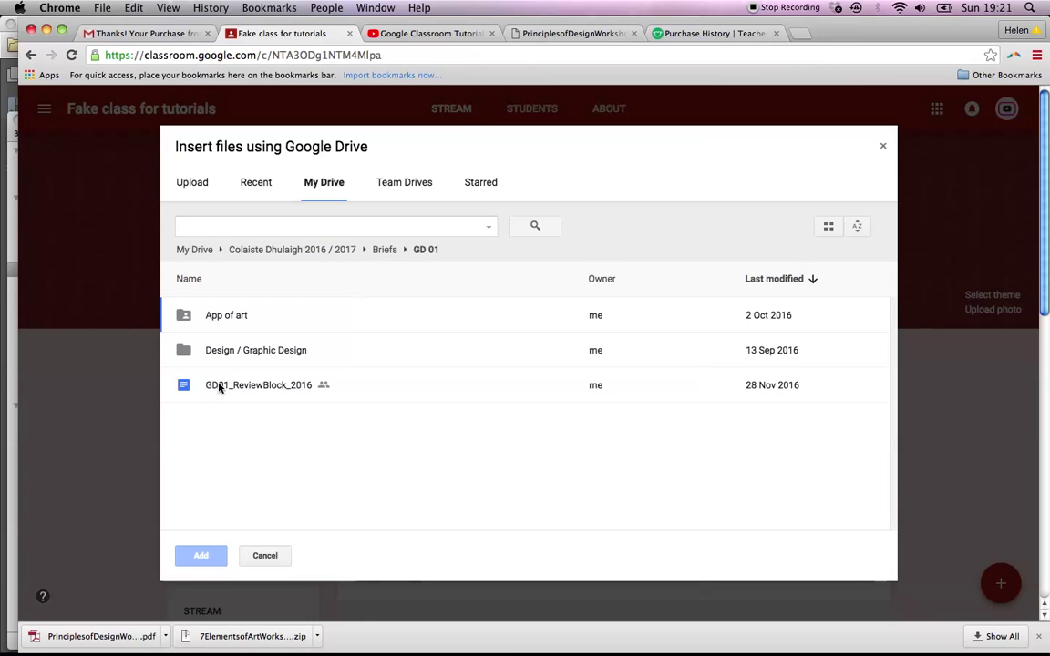
{"action": "double_click", "coordinate": [236, 357]}
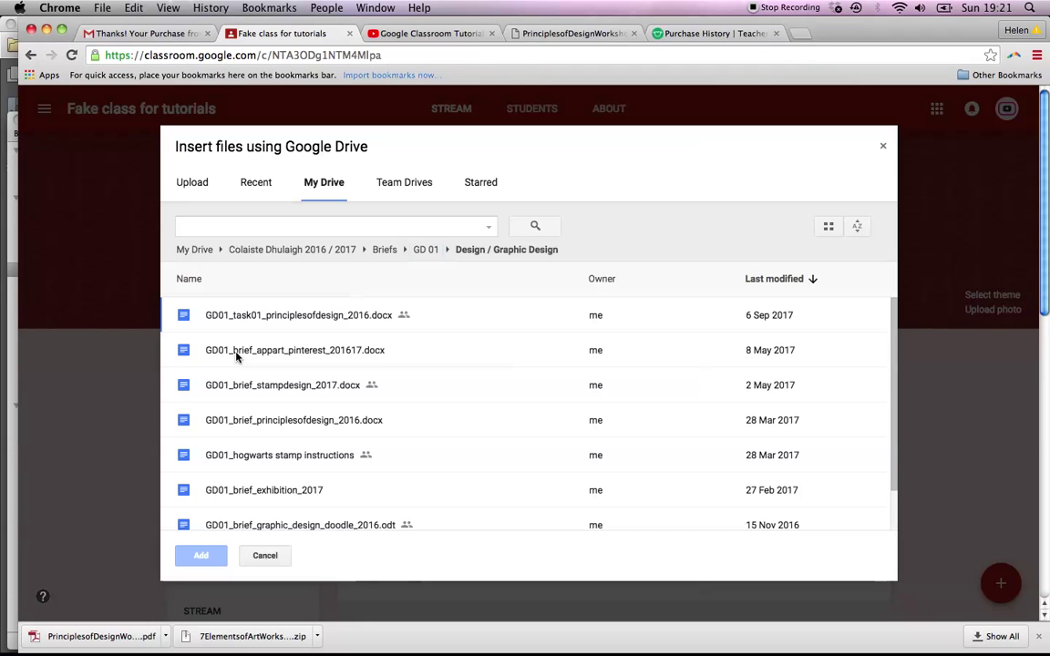
{"action": "left_click", "coordinate": [288, 421]}
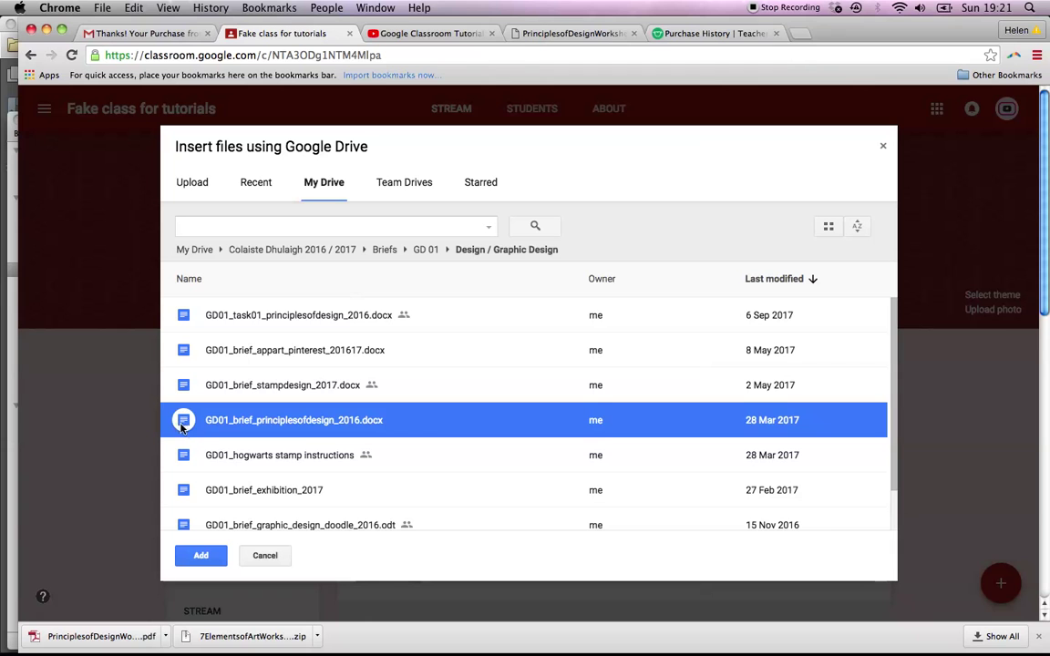
{"action": "left_click", "coordinate": [203, 555]}
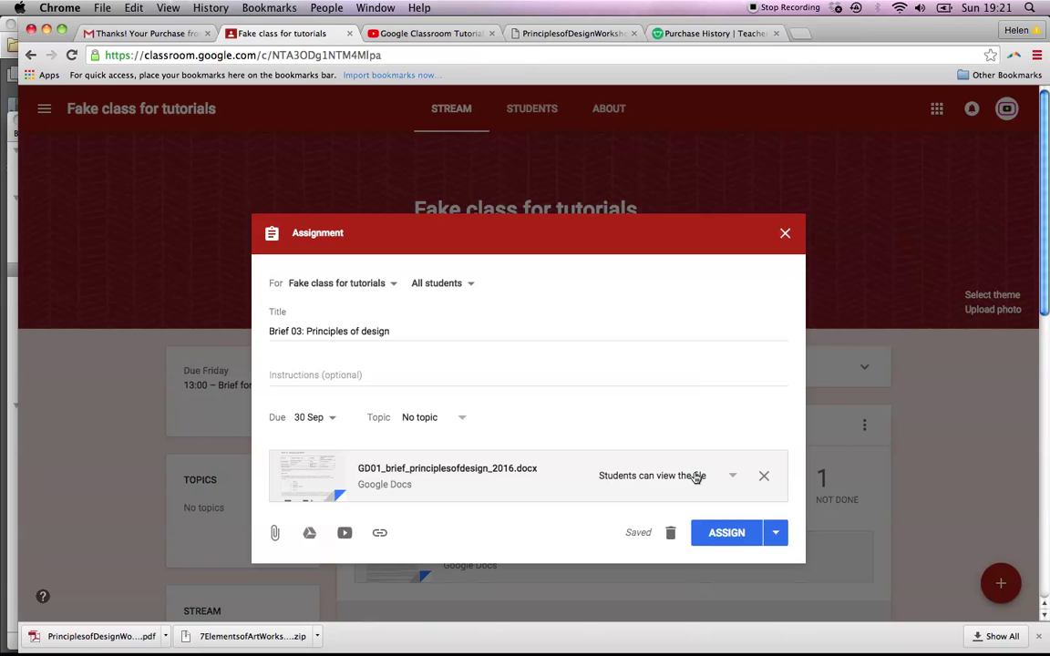
Schedule the Brief 03 assignment to post on 18 Sep 2017 at 14:00 instead of assigning it immediately
{"action": "left_click", "coordinate": [775, 536]}
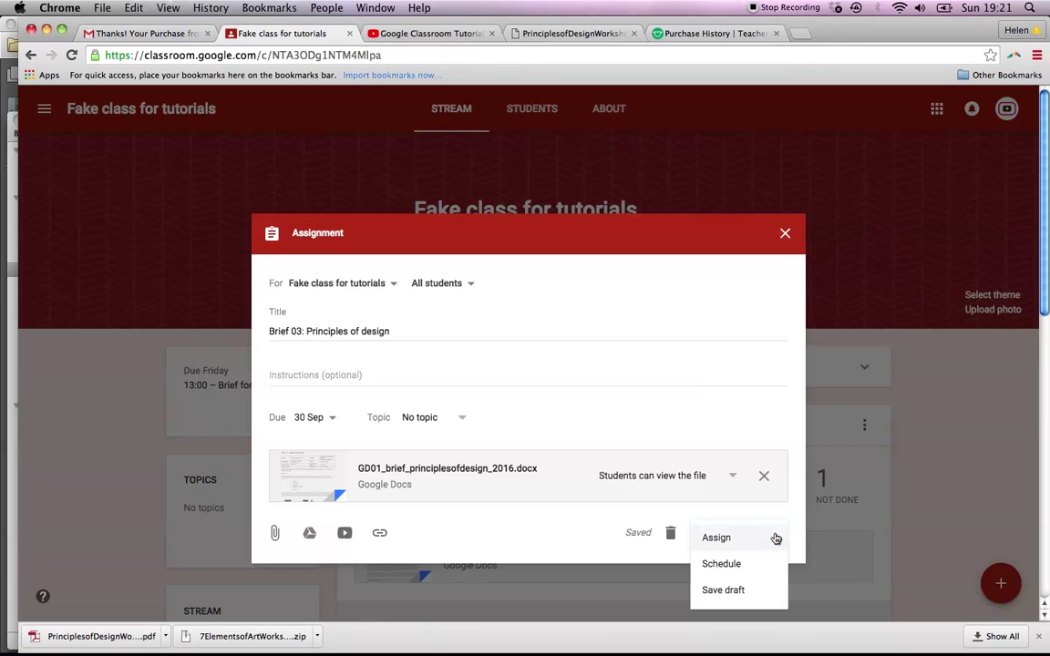
{"action": "left_click", "coordinate": [720, 564]}
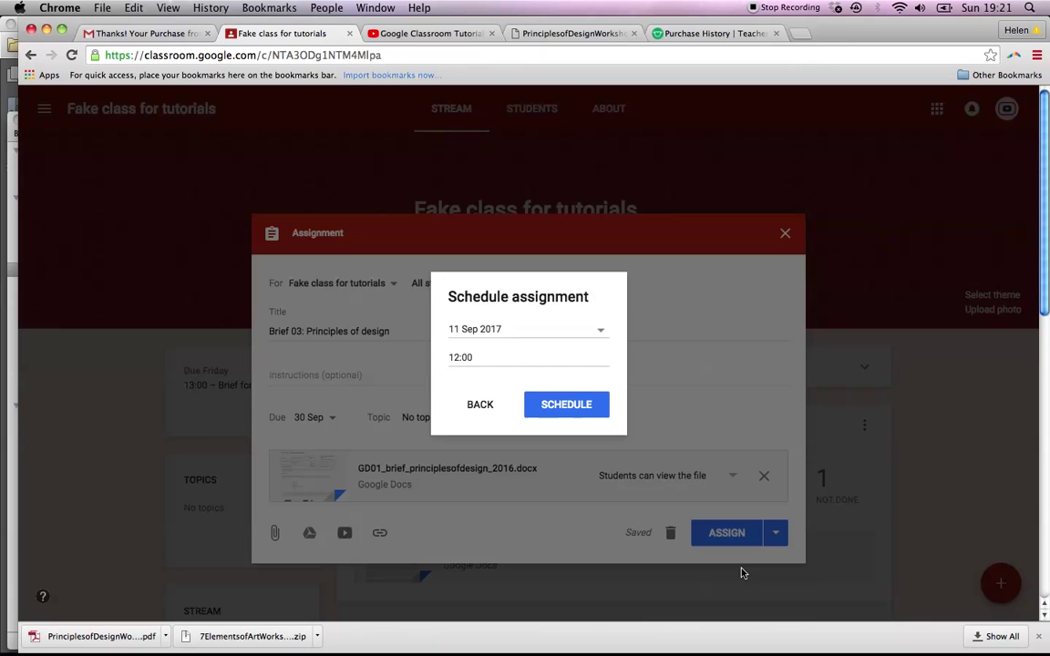
{"action": "left_click", "coordinate": [600, 331]}
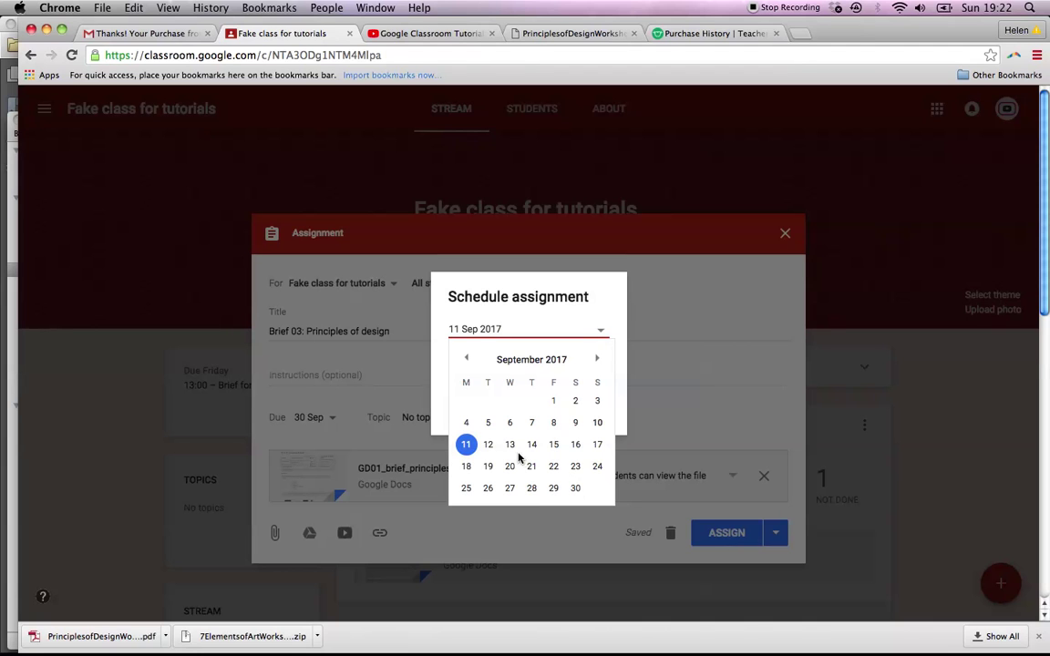
{"action": "left_click", "coordinate": [466, 465]}
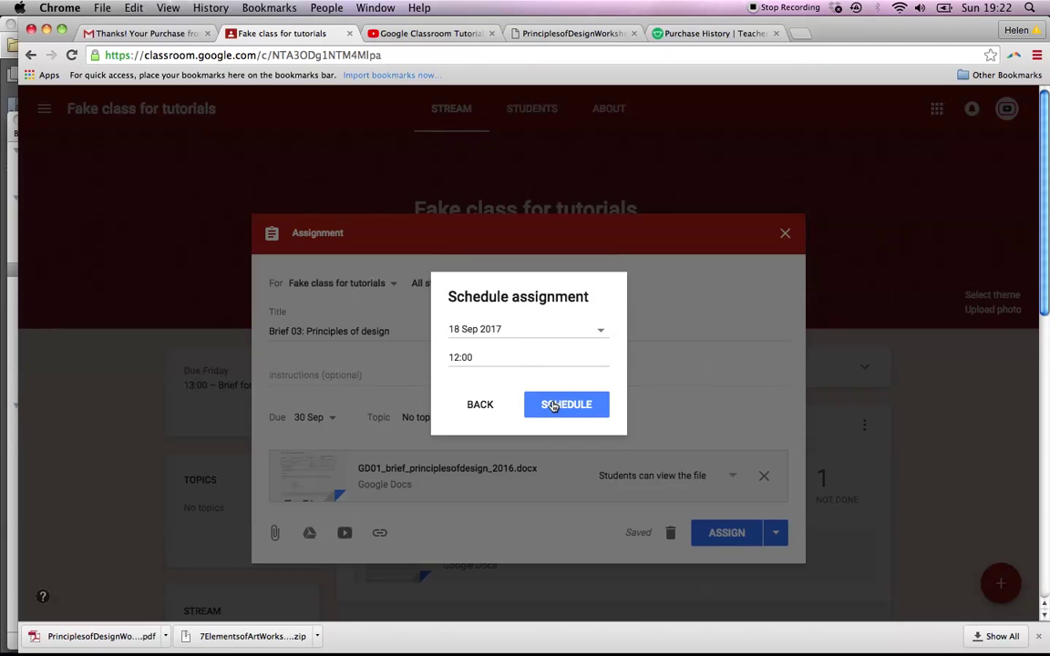
{"action": "left_click", "coordinate": [561, 360]}
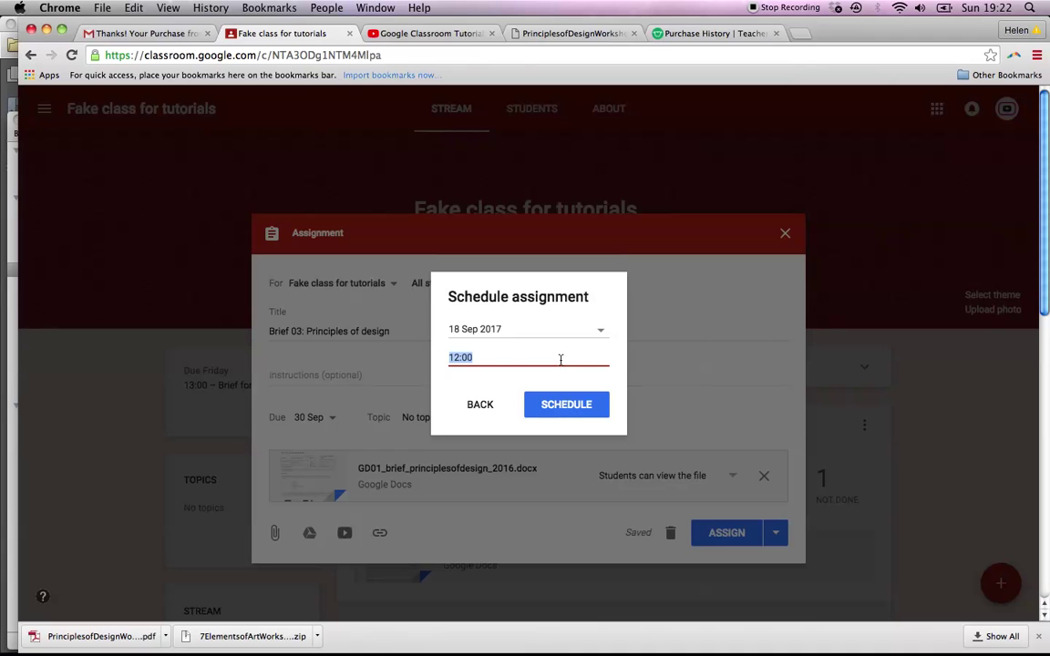
{"action": "type", "text": "1"}
{"action": "left_click", "coordinate": [565, 415]}
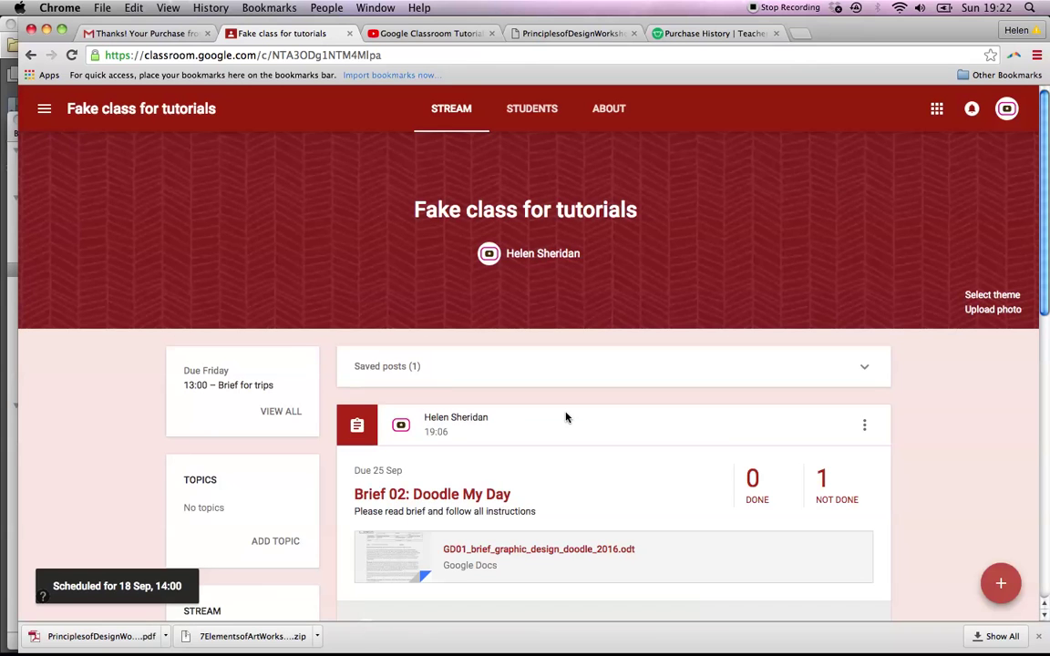
Reopen the scheduled Brief 03 assignment from the saved posts and set its due date to 7 Oct 2017
{"action": "scroll", "coordinate": [567, 417], "scroll_direction": "down", "scroll_amount": 1}
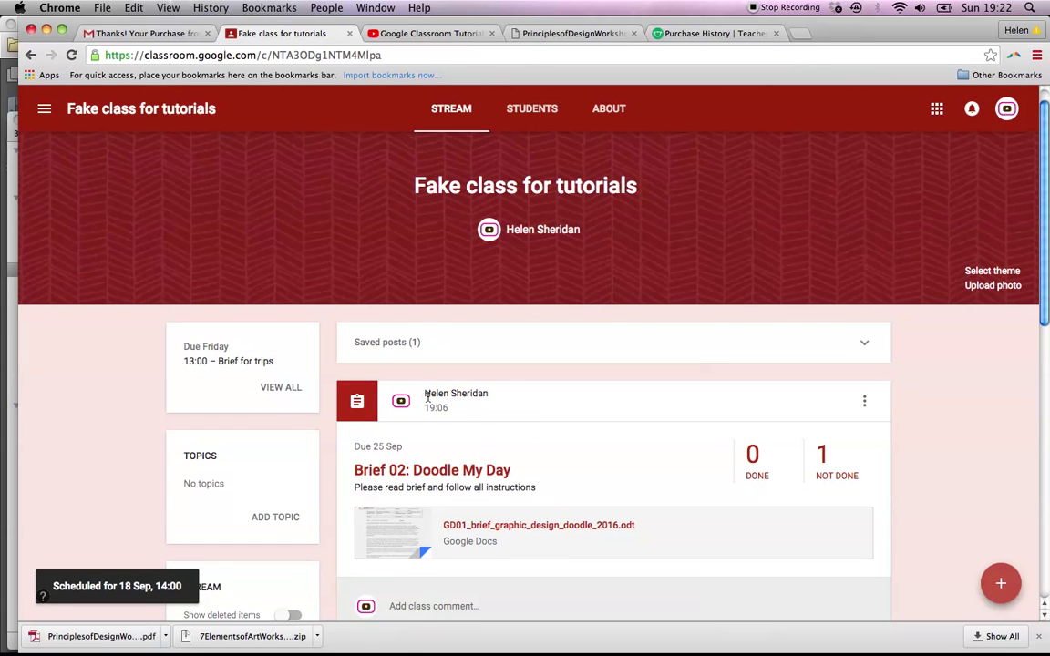
{"action": "left_click", "coordinate": [393, 344]}
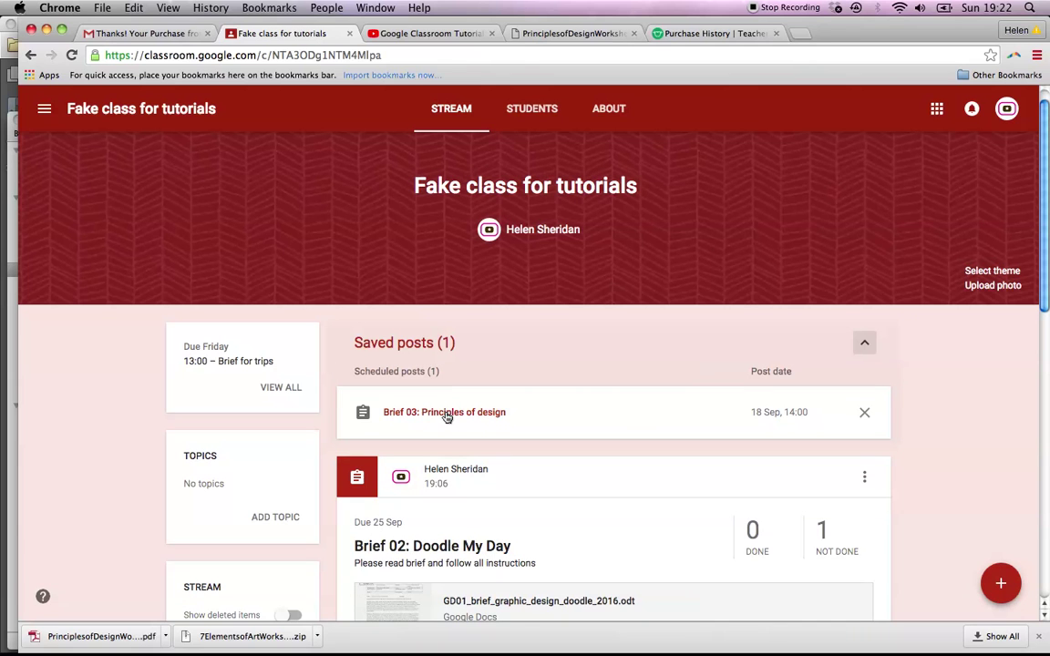
{"action": "left_click", "coordinate": [778, 414]}
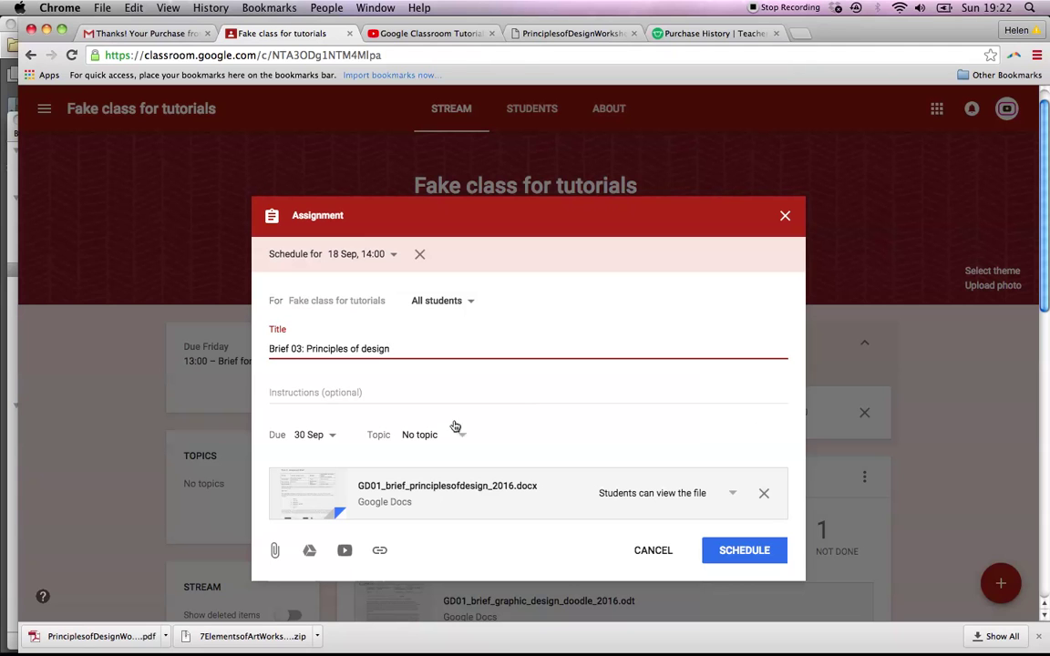
{"action": "left_click", "coordinate": [332, 436]}
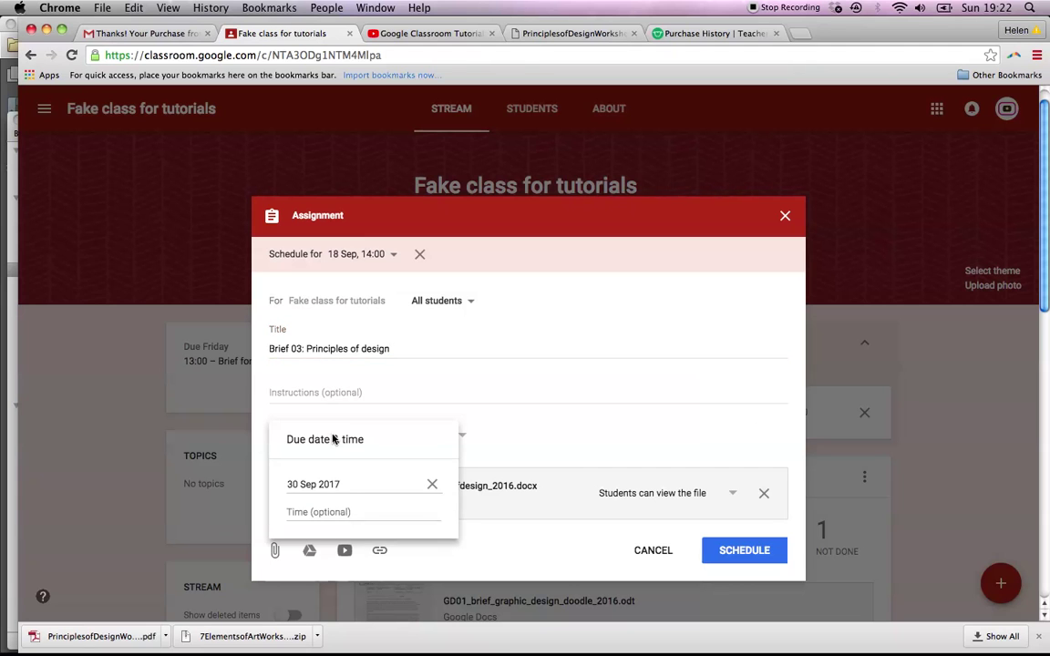
{"action": "left_click", "coordinate": [325, 483]}
{"action": "left_click", "coordinate": [435, 475]}
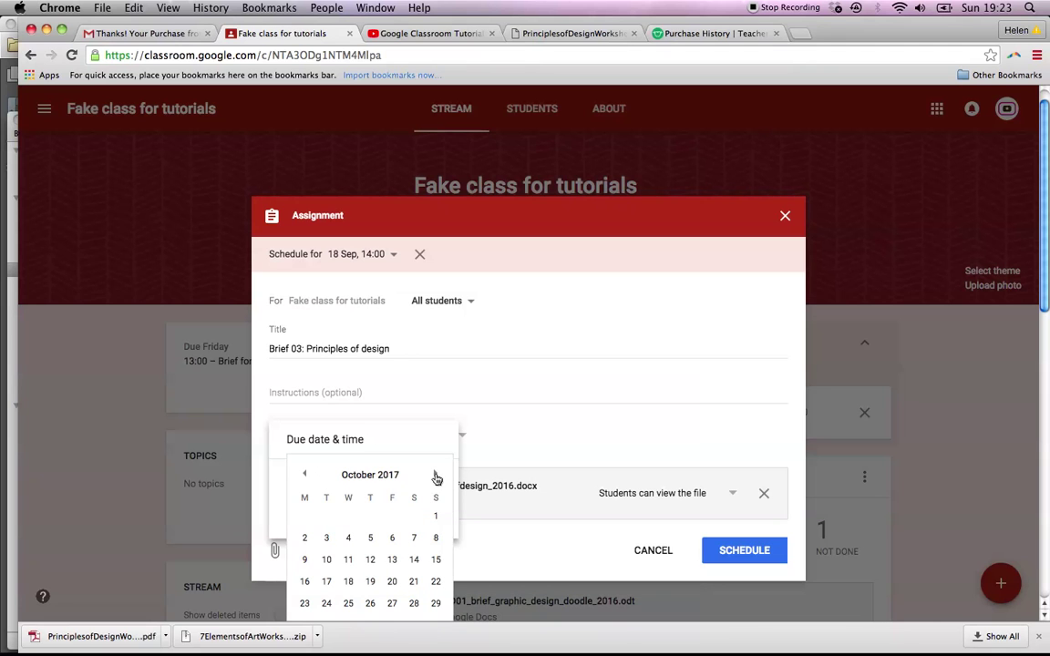
{"action": "left_click", "coordinate": [414, 539]}
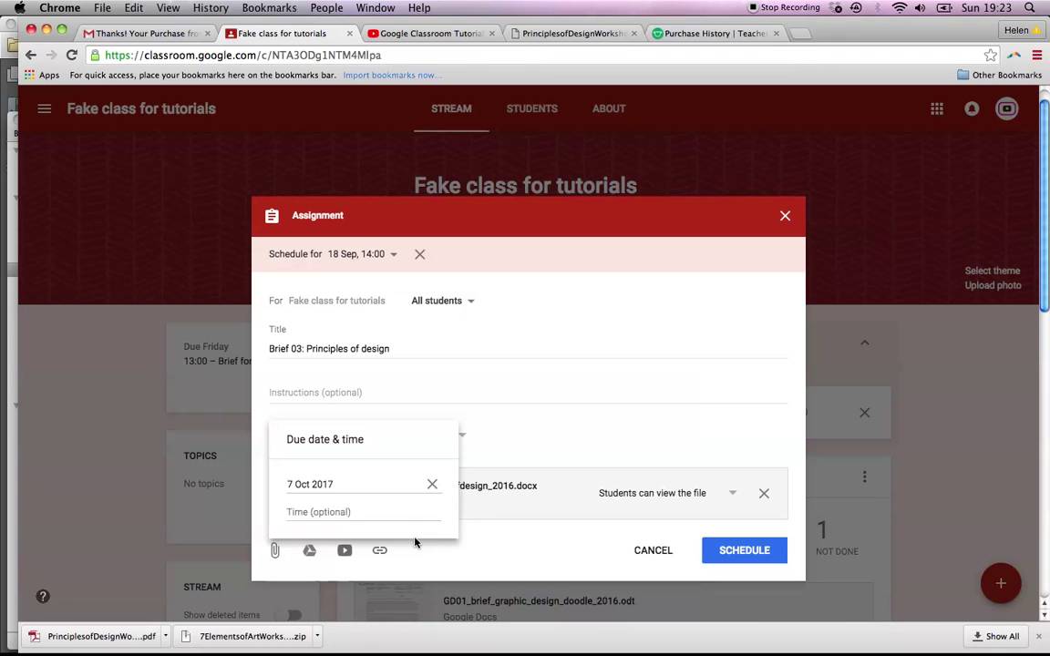
{"action": "left_click", "coordinate": [504, 413]}
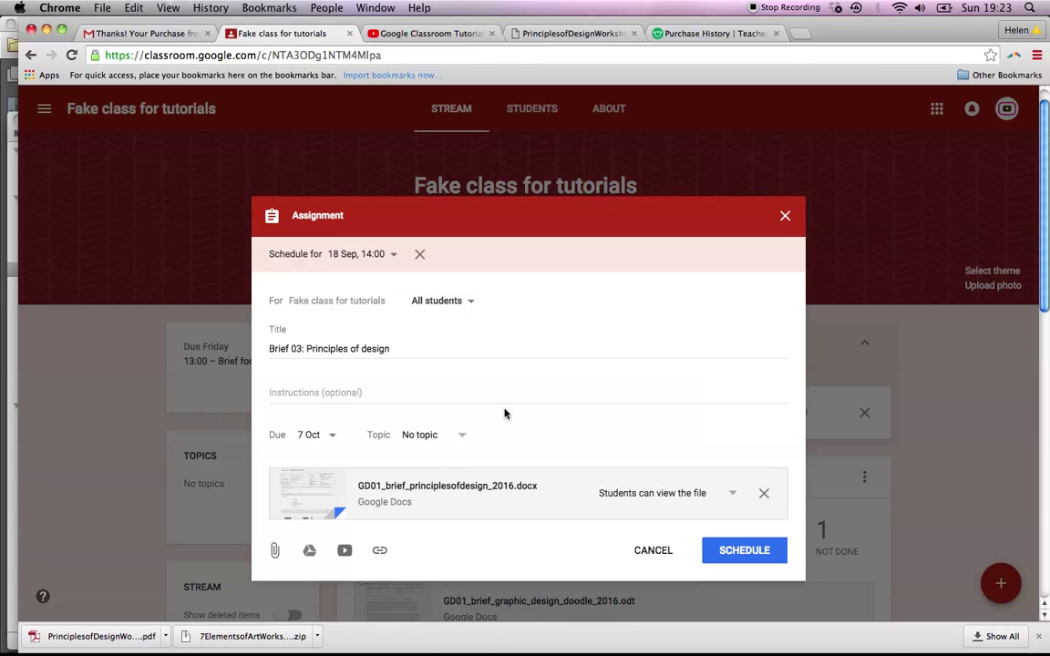
Set the Brief 03 assignment's scheduled posting to 25 Sep 2017 at 16:00 and save the schedule
{"action": "left_click", "coordinate": [391, 256]}
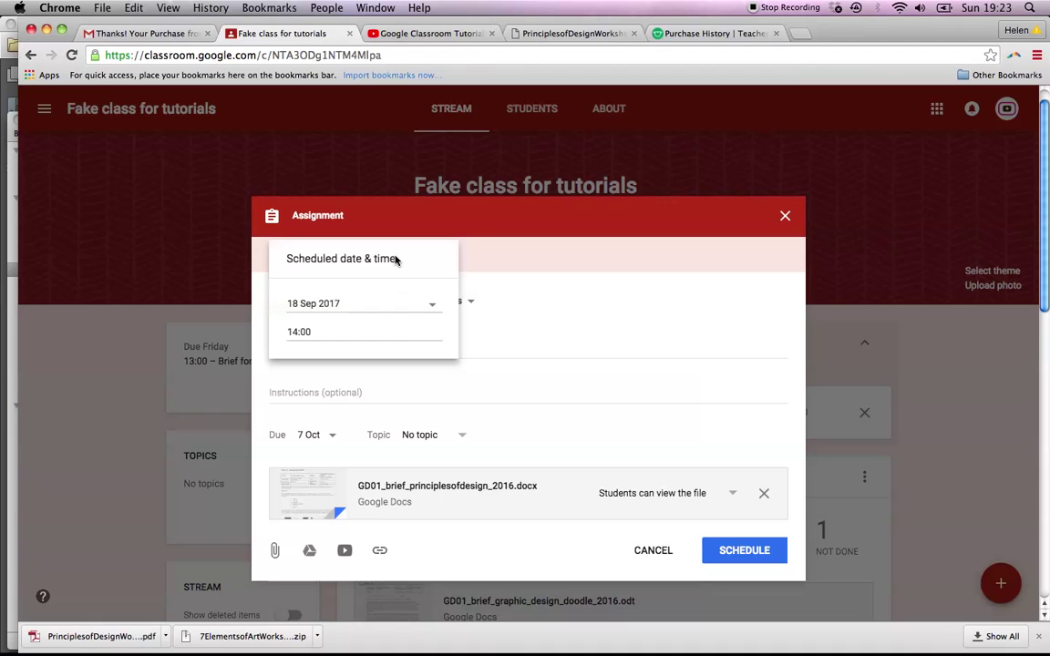
{"action": "left_click", "coordinate": [432, 306]}
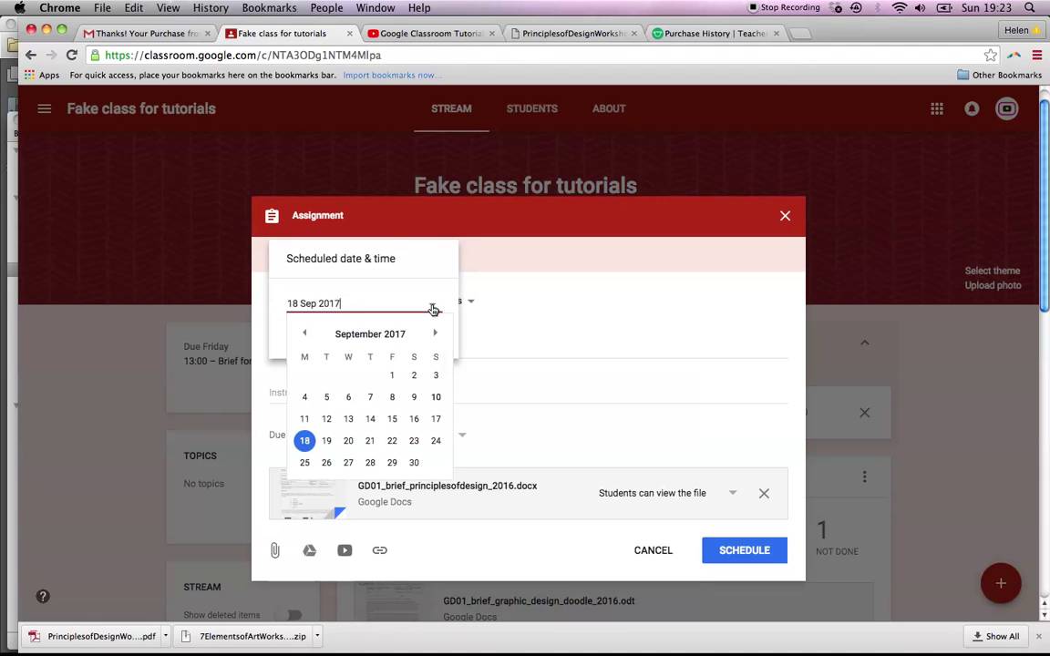
{"action": "left_click", "coordinate": [305, 462]}
{"action": "left_click", "coordinate": [299, 332]}
{"action": "type", "text": "16:00"}
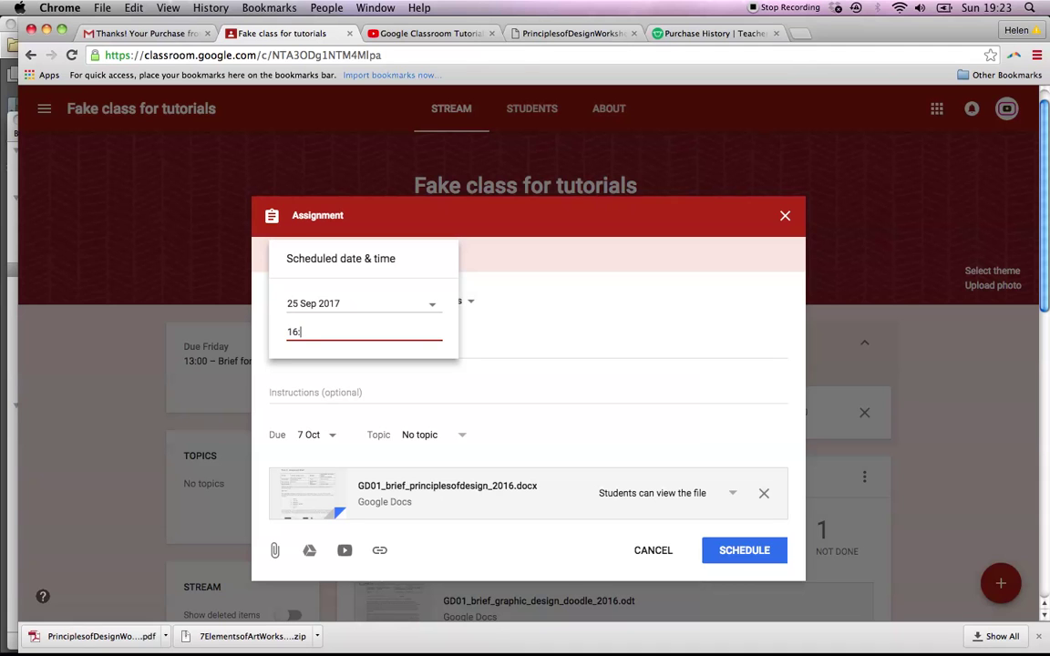
{"action": "left_click", "coordinate": [547, 327]}
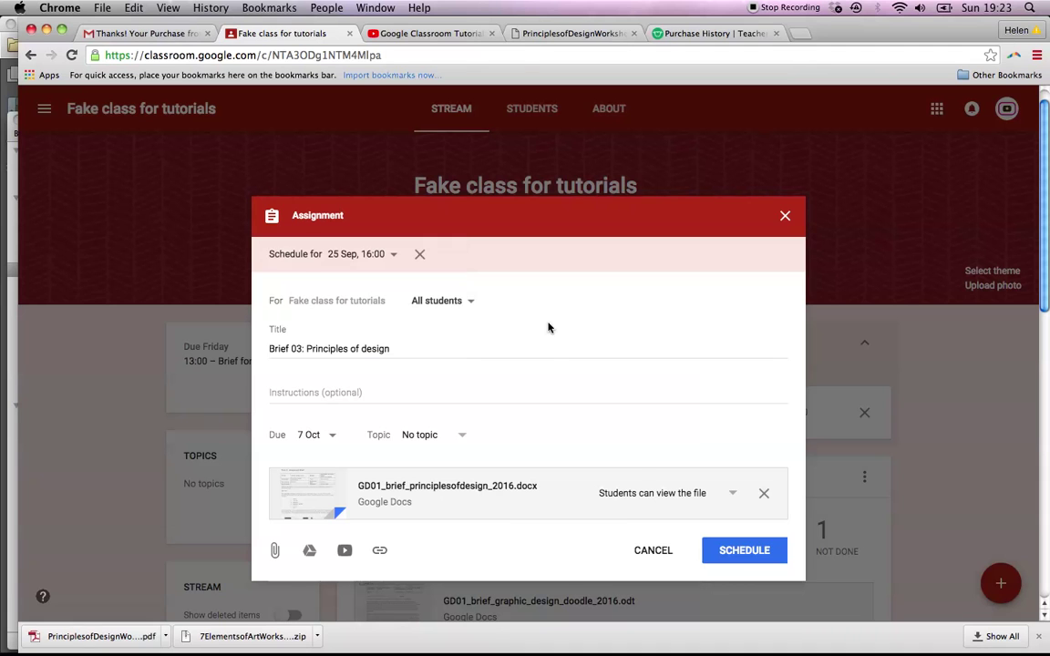
{"action": "left_click", "coordinate": [732, 551]}
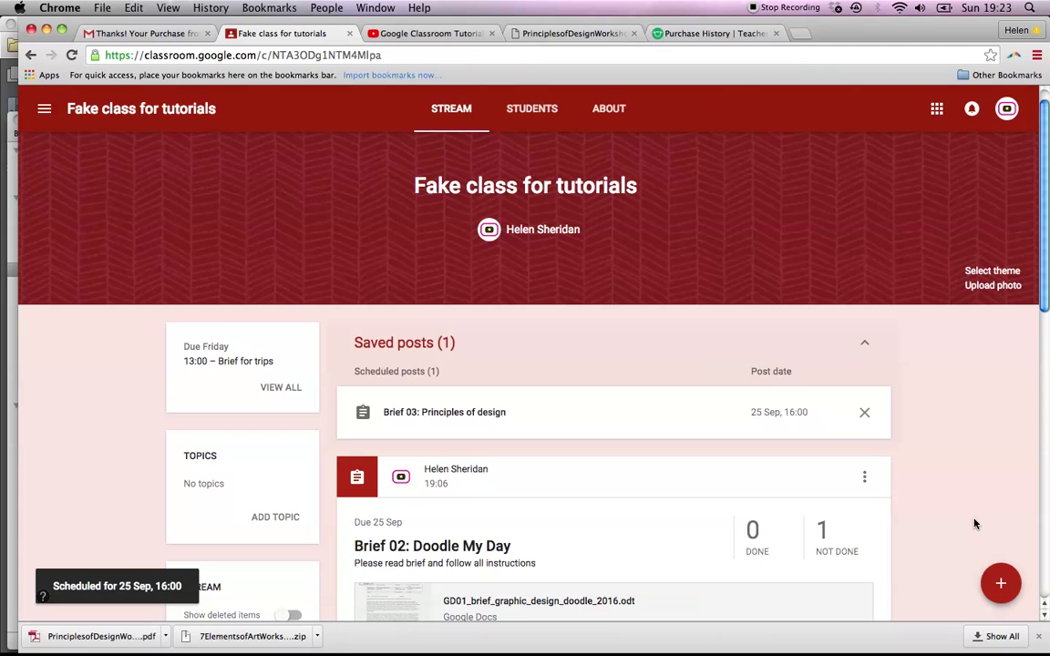
{"action": "mouse_move", "coordinate": [488, 649]}
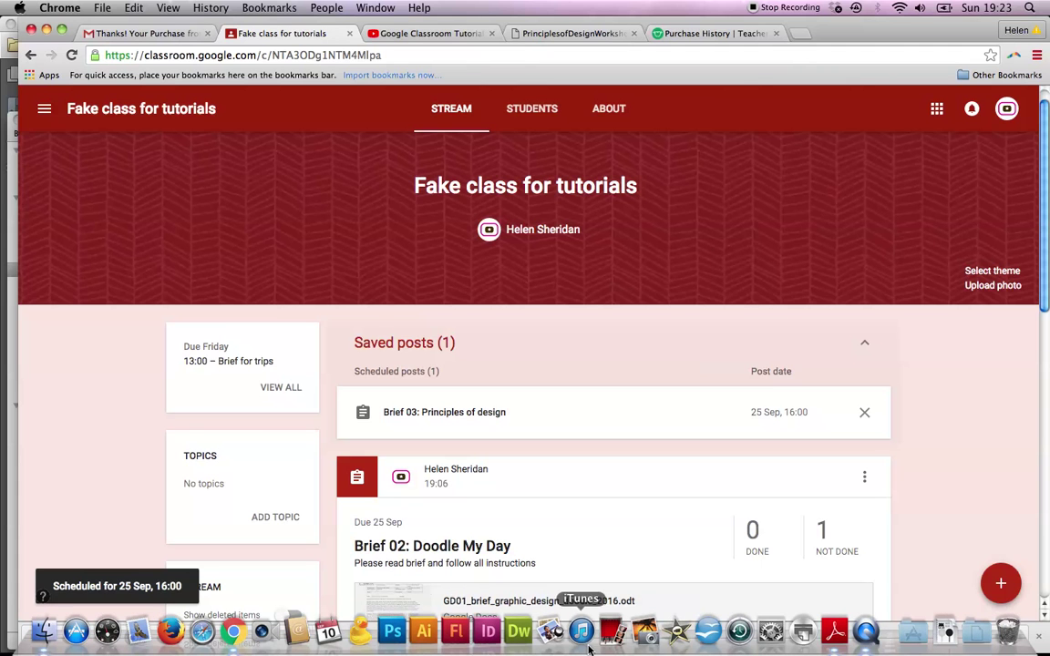
{"action": "left_click", "coordinate": [865, 632]}
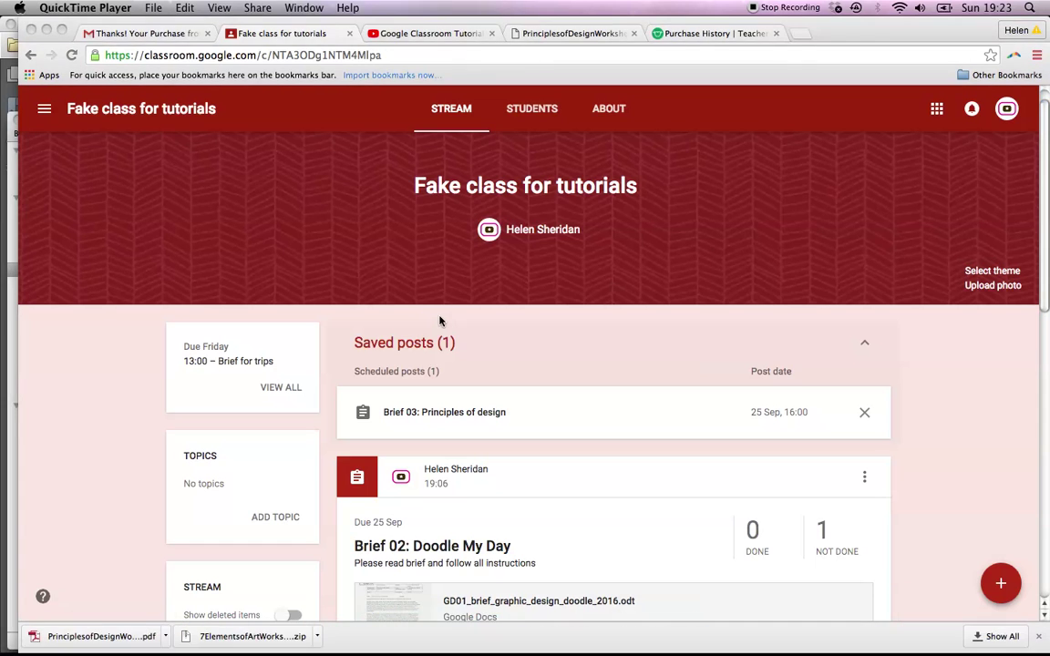